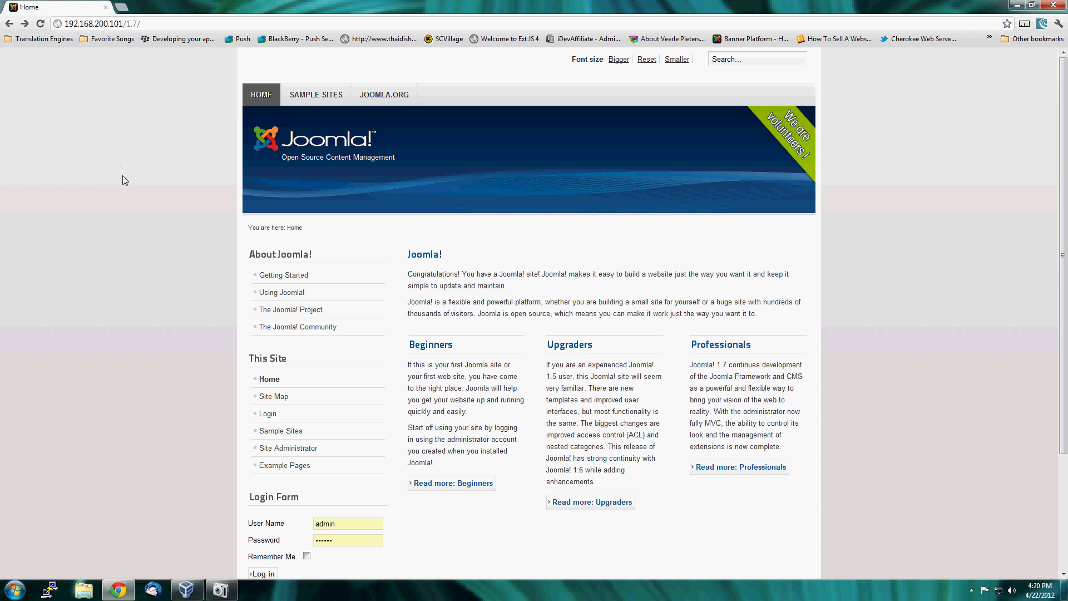
scroll(167, 198, "down", 4)
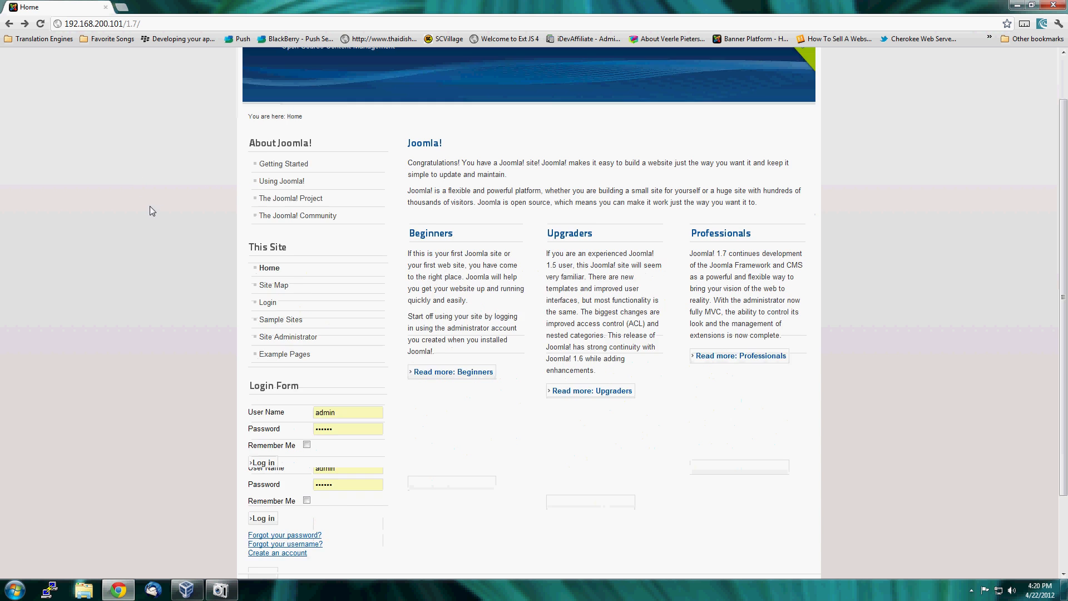
scroll(152, 222, "up", 4)
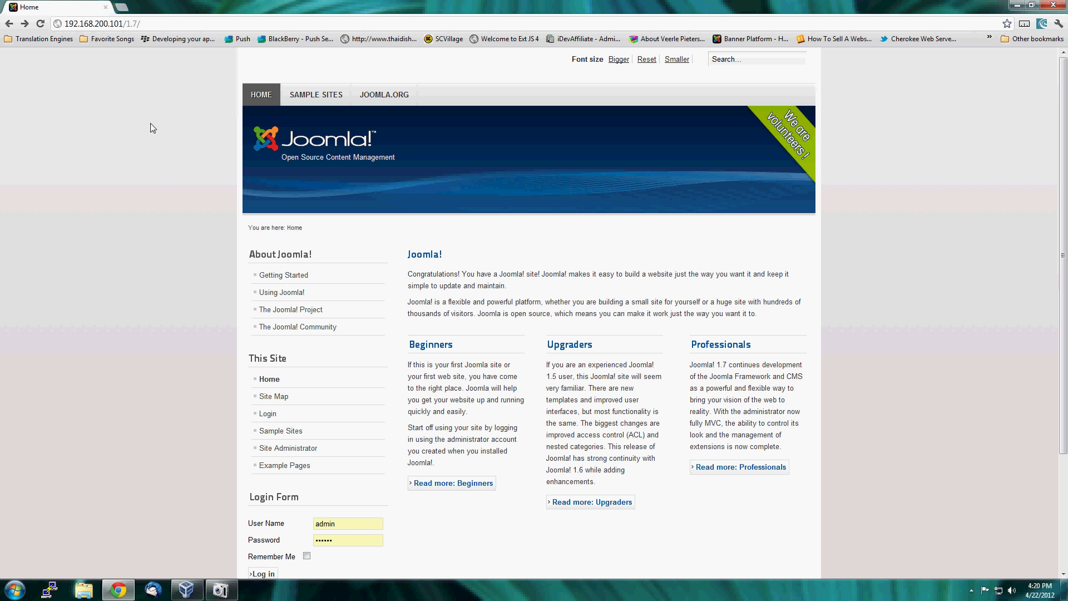
Open cmsfruit.com in a new browser tab and go to its JLive! Chat download page.
key("ctrl+t")
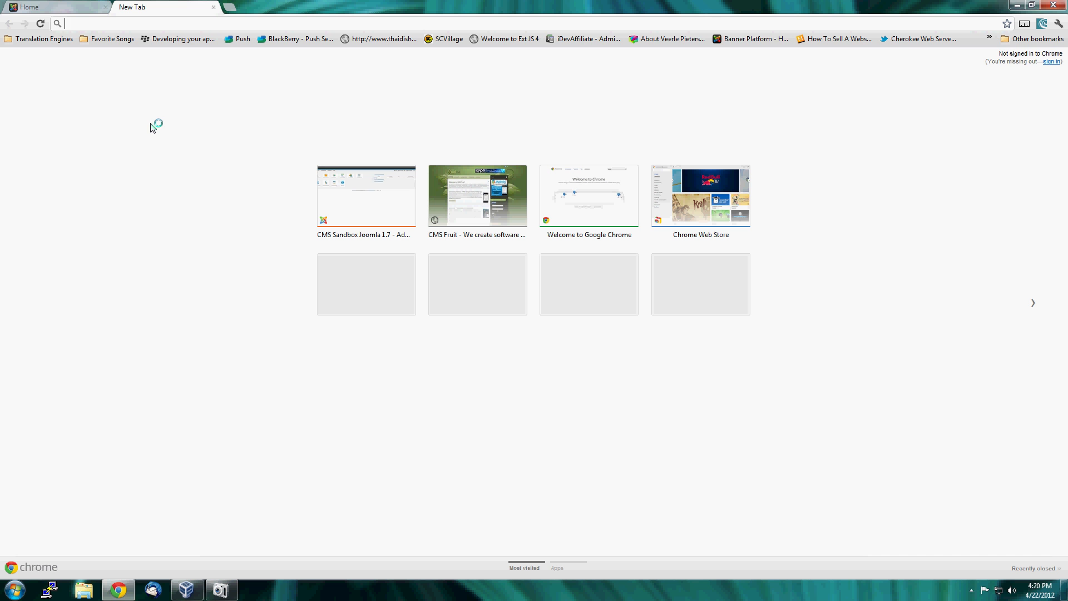
type("cmsfruit")
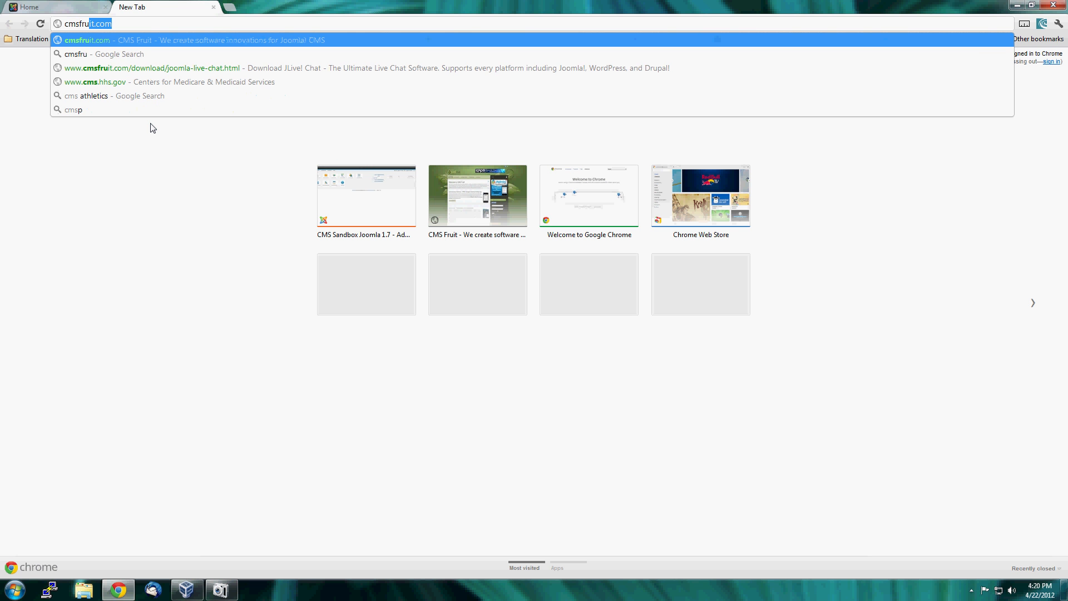
type(".com")
key("Return")
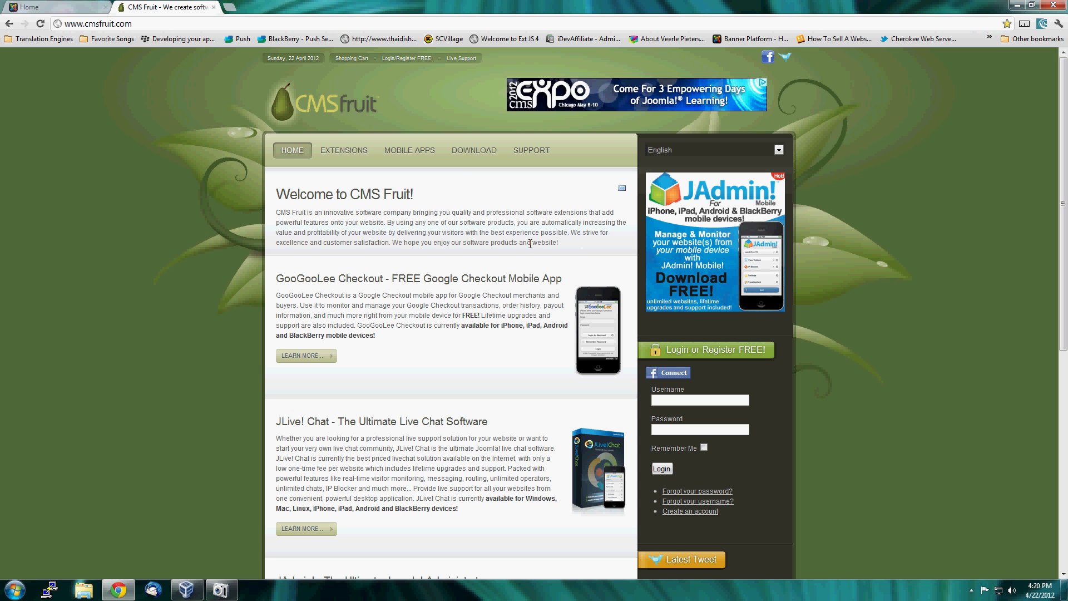
mouse_move(473, 152)
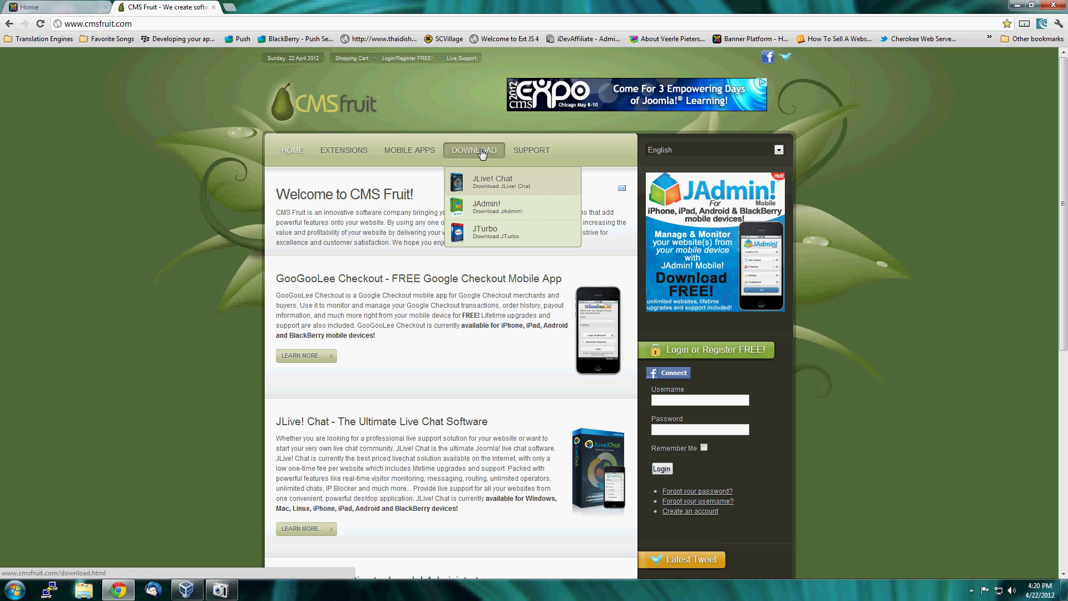
left_click(500, 182)
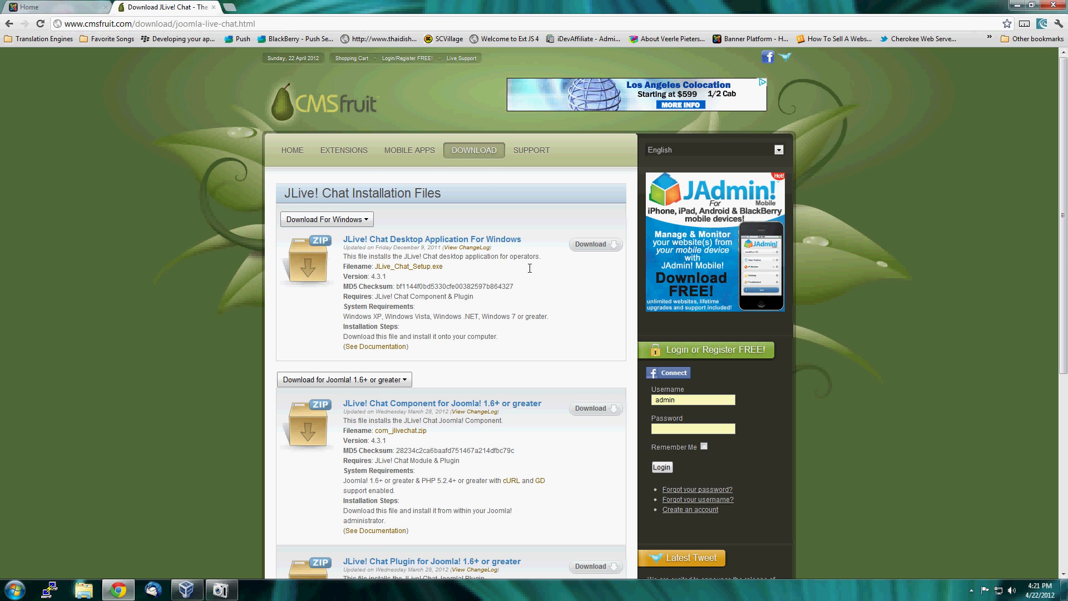
Download JLive_Chat_Setup.exe, the JLive! Chat desktop application for Windows.
scroll(512, 270, "down", 1)
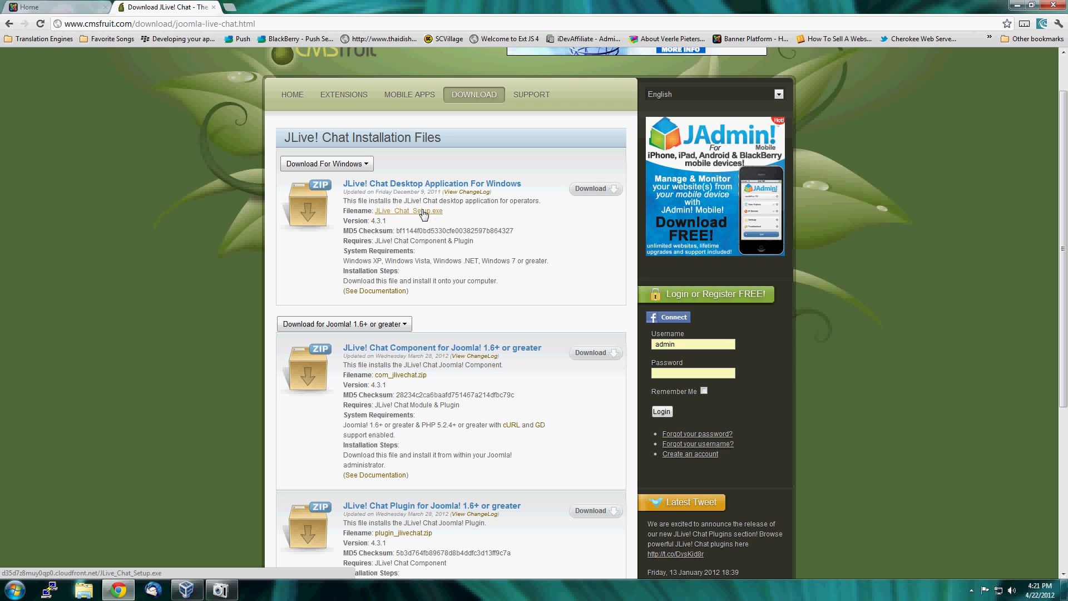
left_click(424, 211)
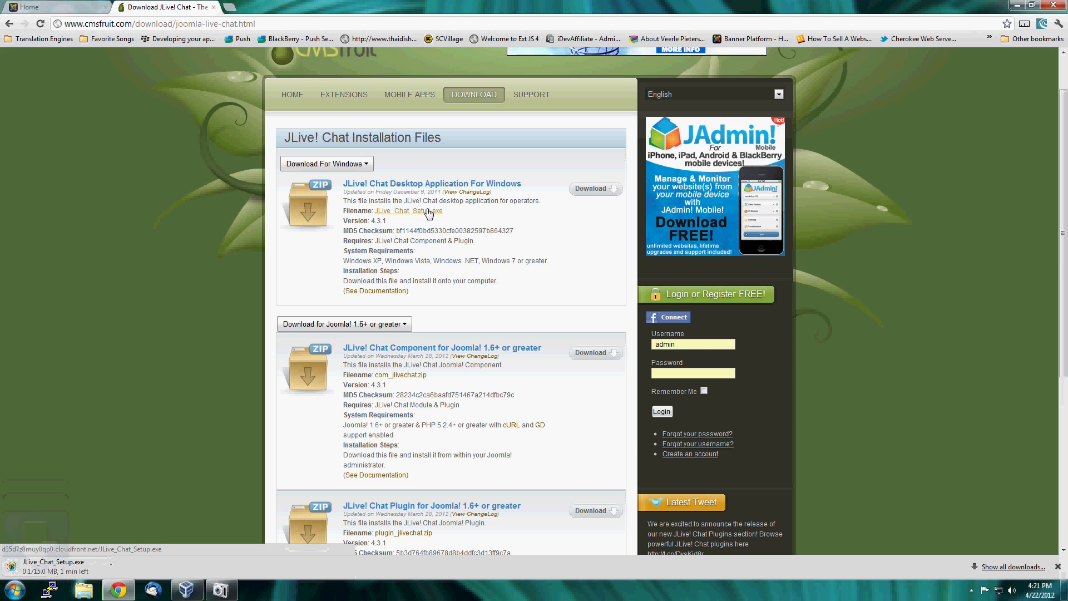
Look over the installation files for Joomla! 1.5, and set the list back to Joomla! 1.6+ or greater.
scroll(526, 237, "down", 2)
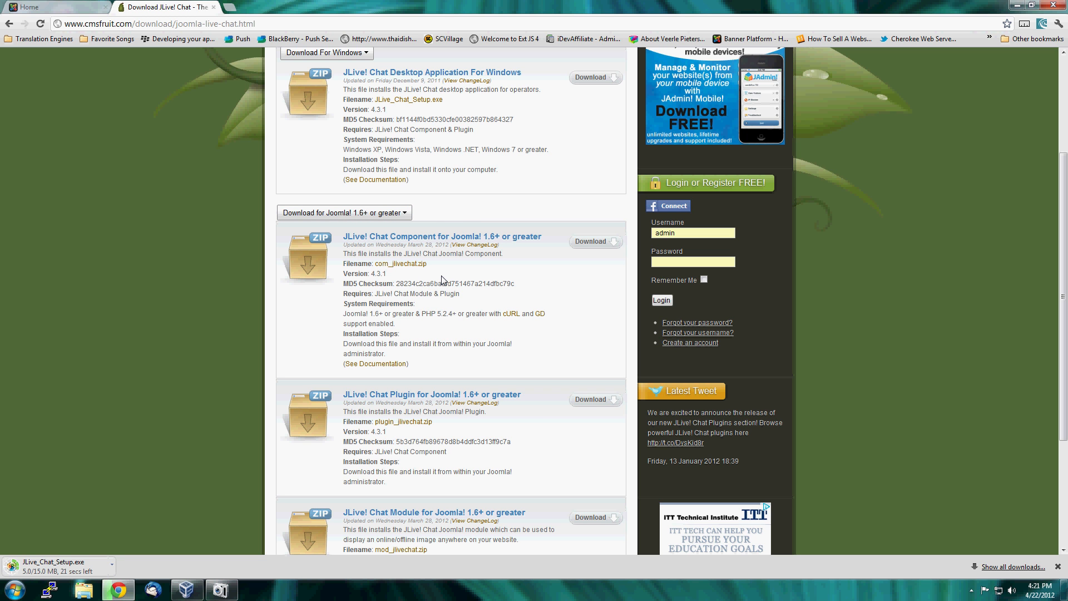
scroll(439, 484, "down", 1)
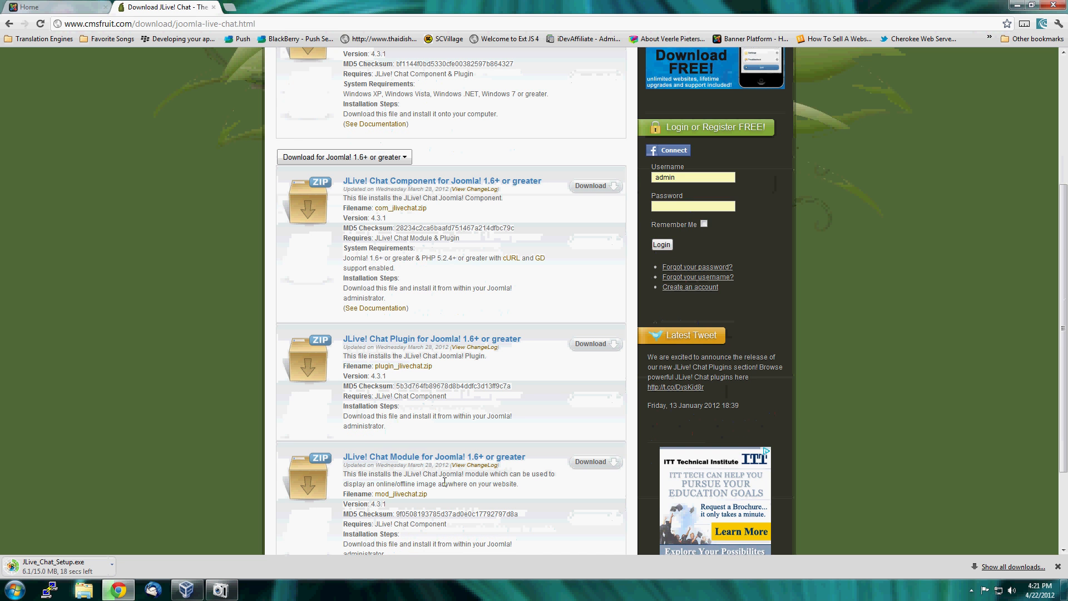
scroll(416, 512, "down", 2)
scroll(413, 505, "up", 4)
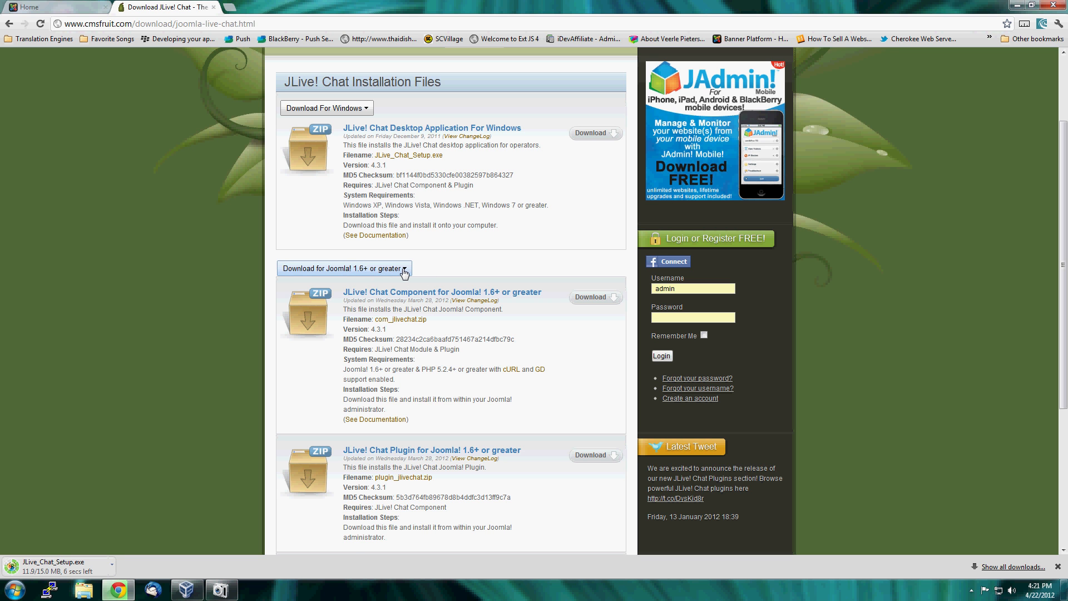
left_click(404, 270)
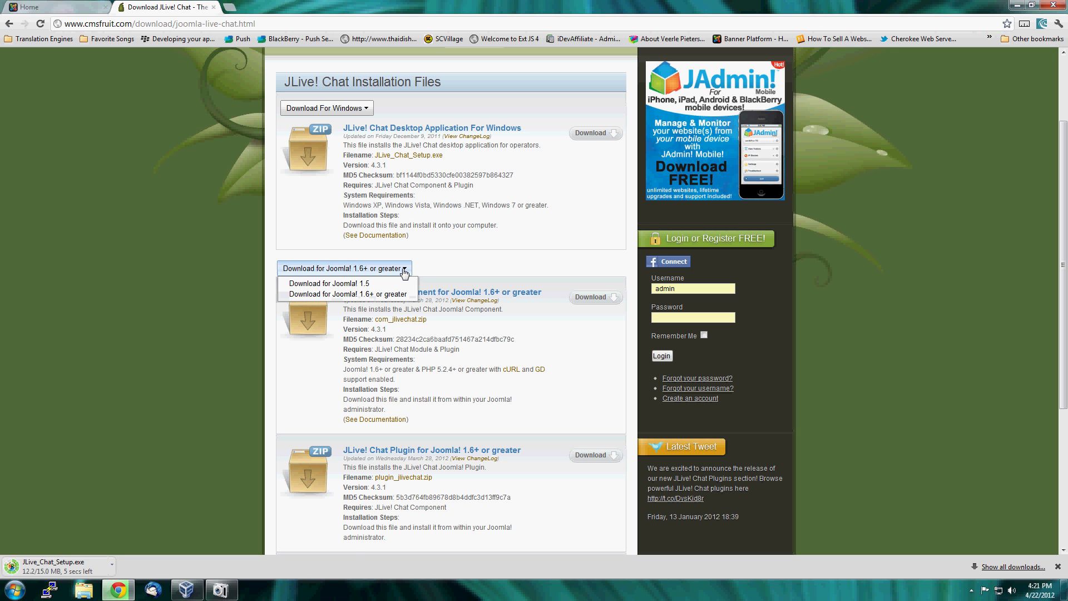
left_click(342, 285)
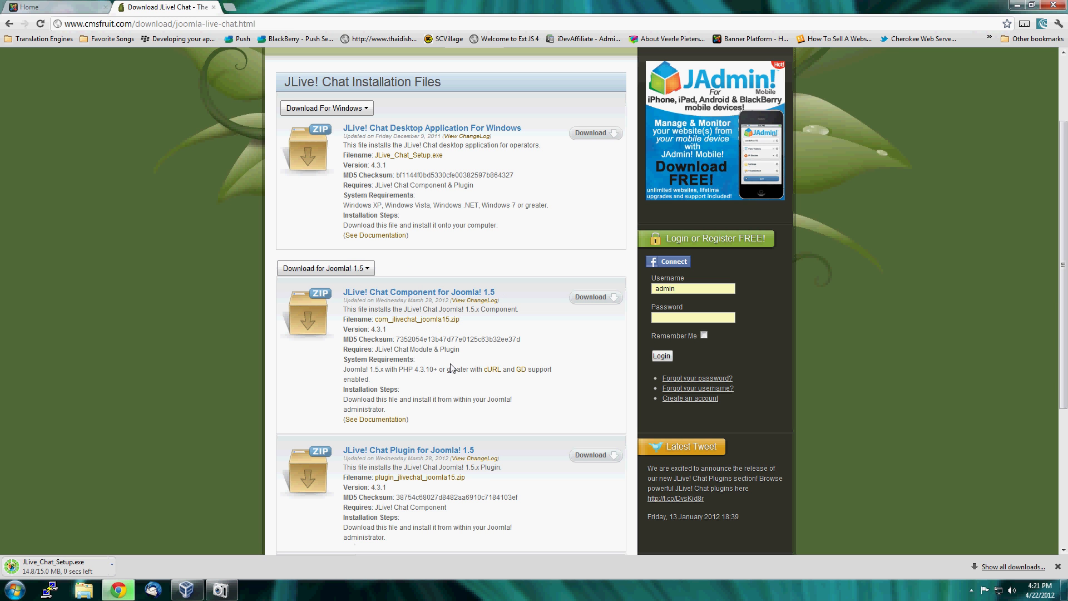
left_click(358, 270)
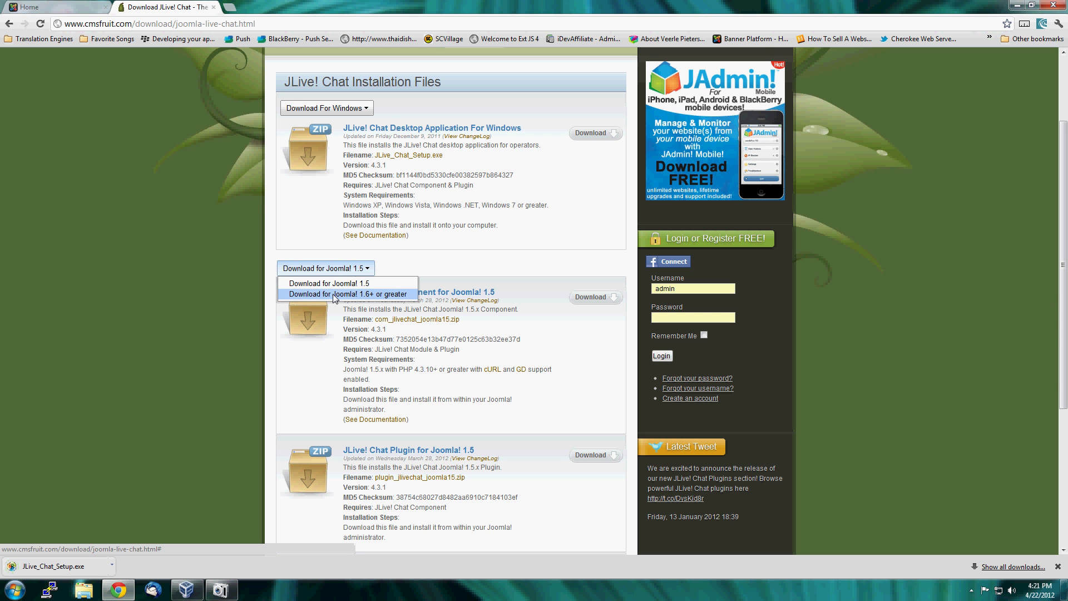
left_click(395, 295)
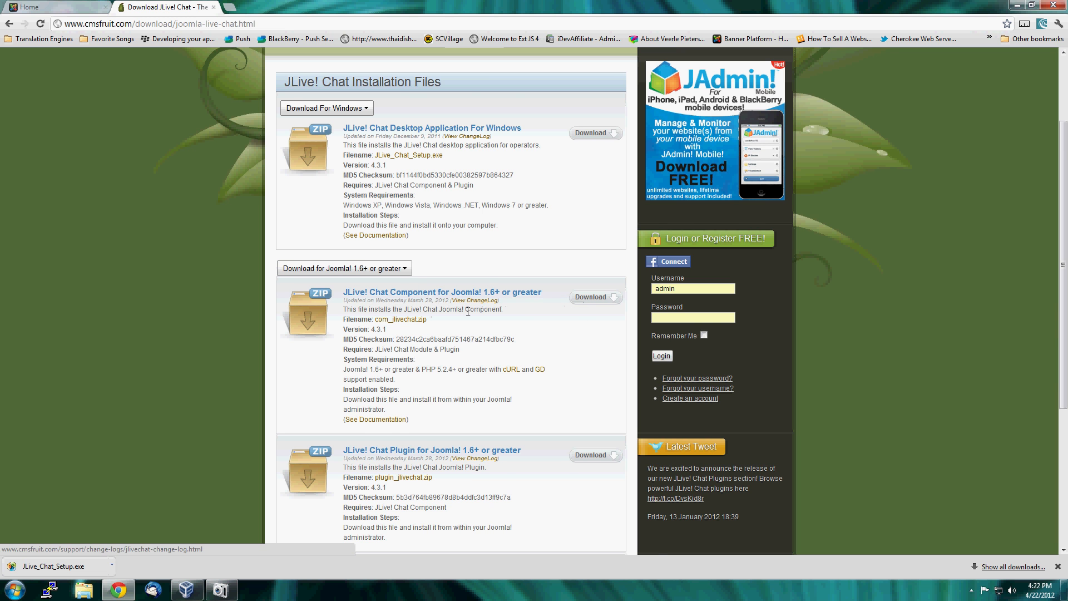
Download the JLive! Chat component, plugin and module for Joomla! 1.6+: com_jlivechat.zip, plugin_jlivechat.zip and mod_jlivechat.zip.
scroll(460, 329, "down", 1)
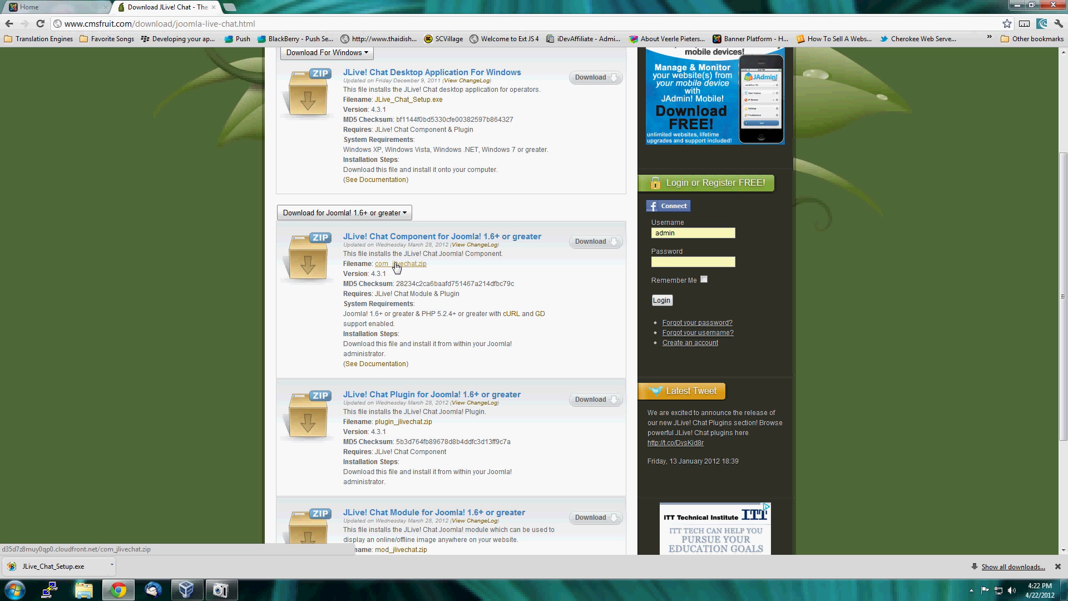
left_click(397, 265)
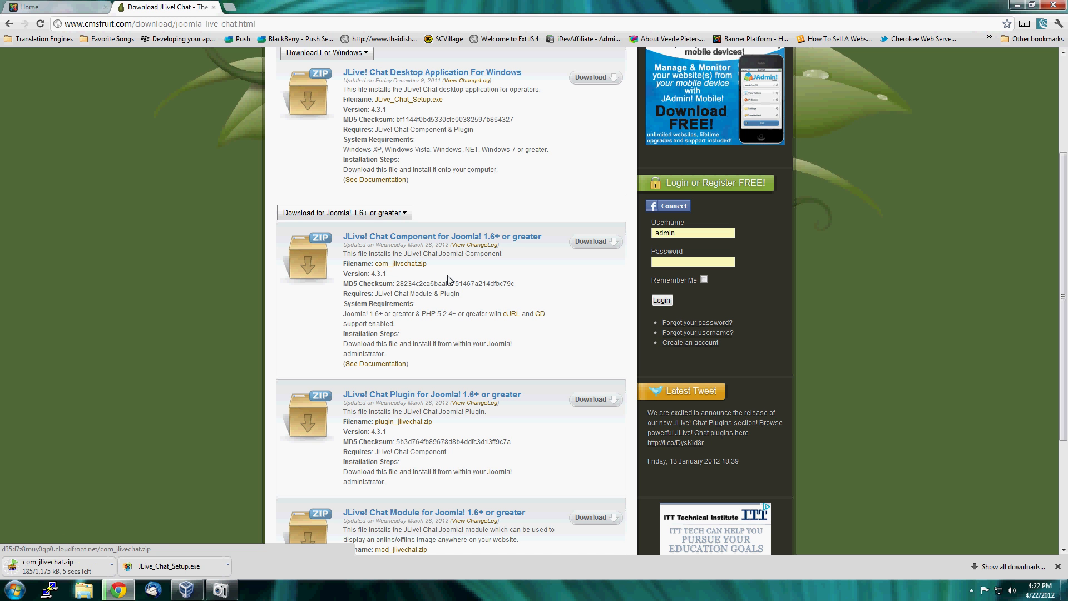
scroll(450, 280, "down", 3)
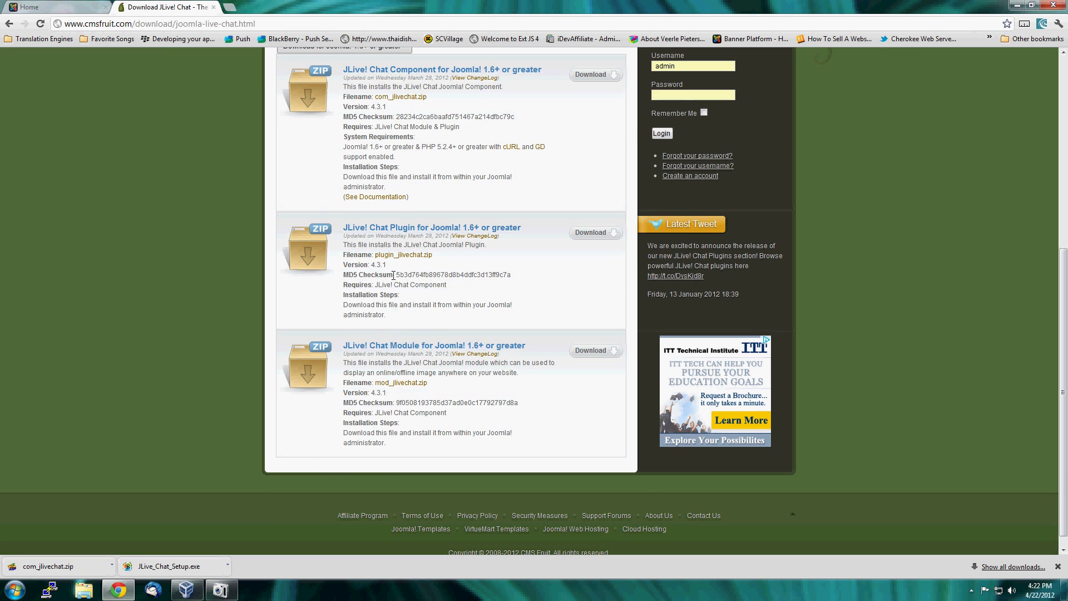
scroll(394, 275, "up", 1)
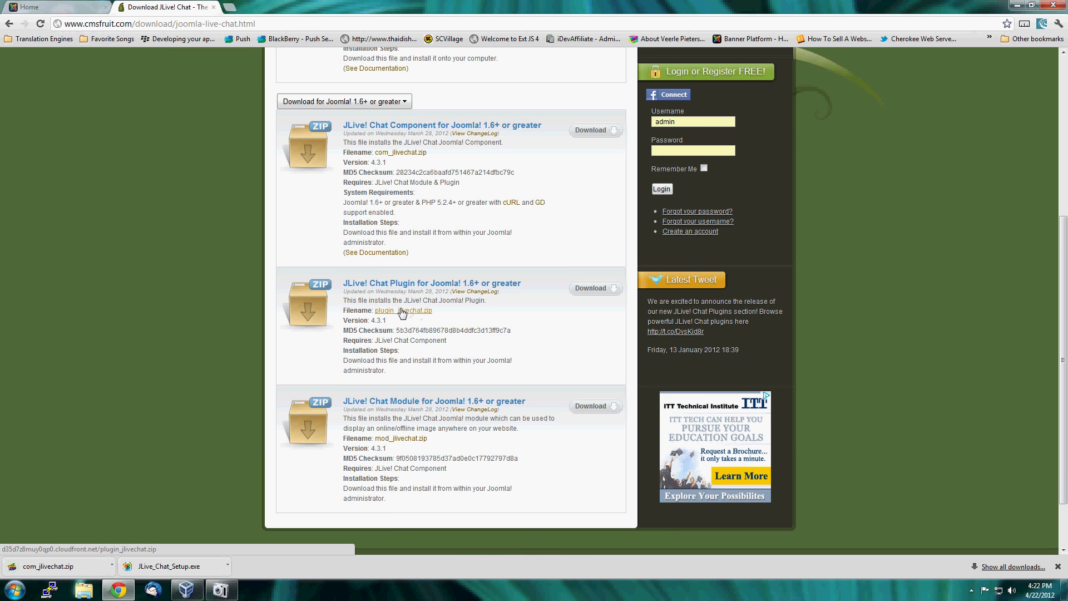
left_click(403, 310)
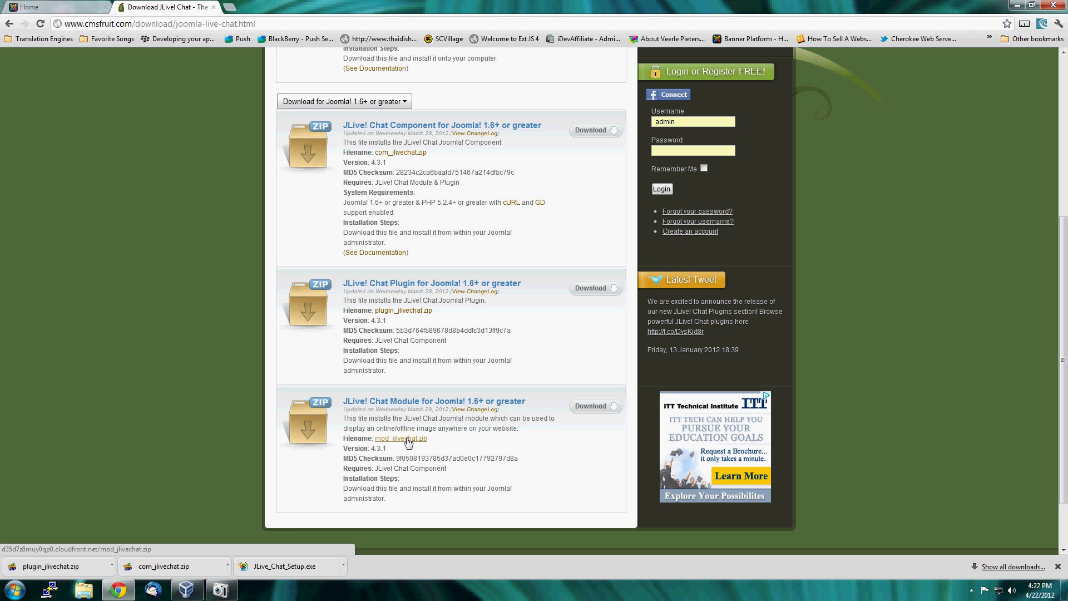
left_click(407, 439)
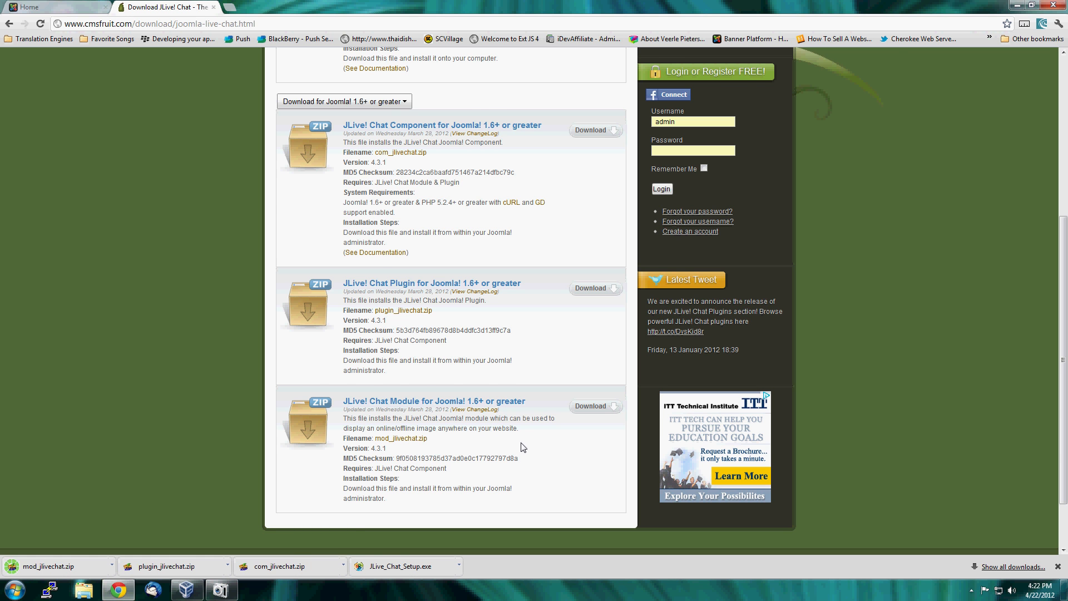
scroll(523, 446, "up", 5)
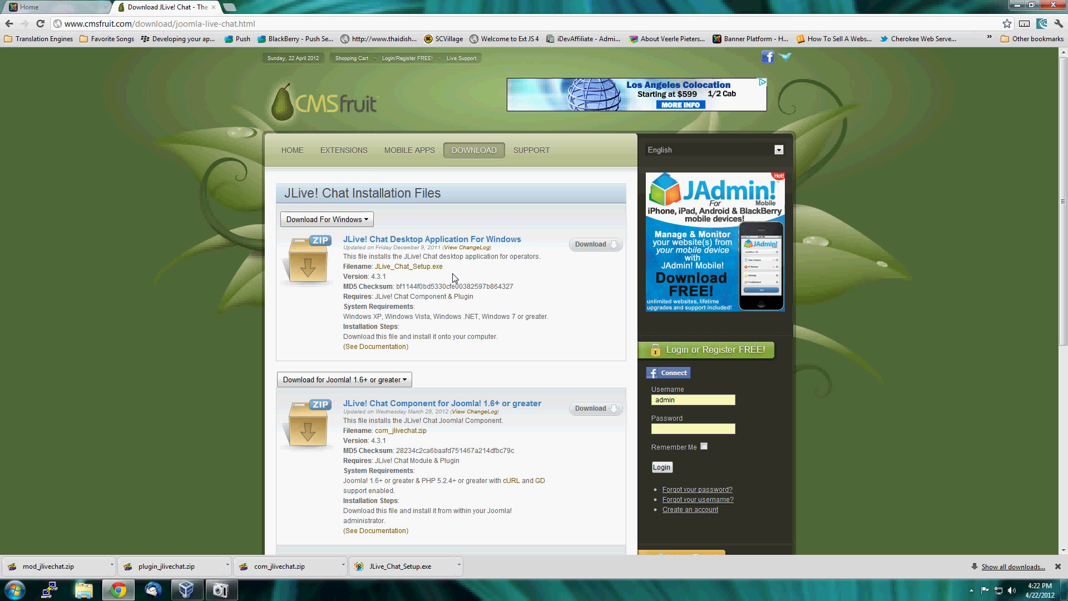
scroll(495, 341, "down", 4)
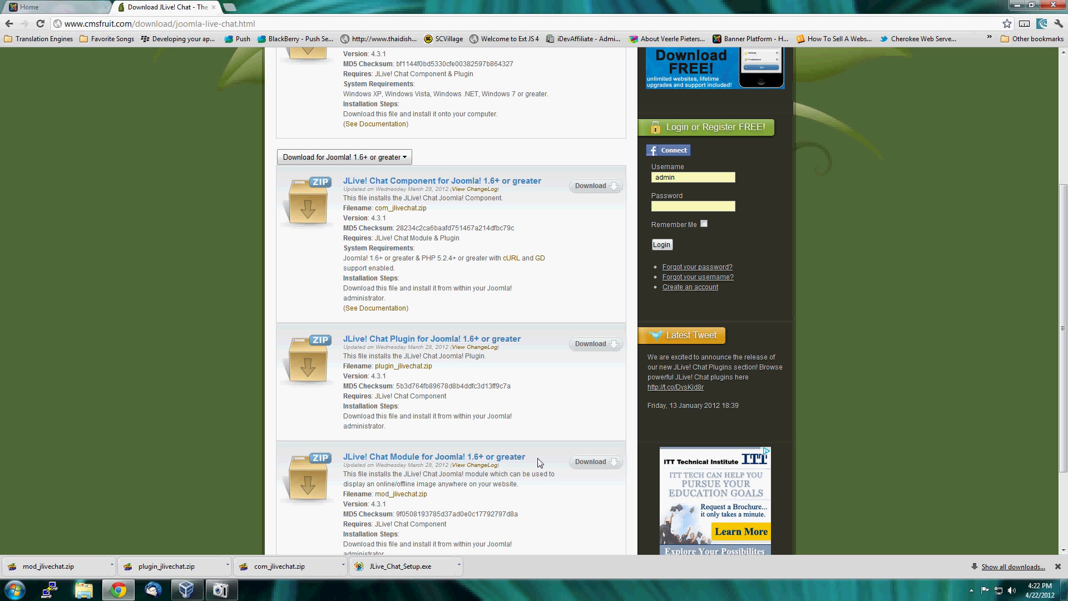
scroll(539, 463, "down", 1)
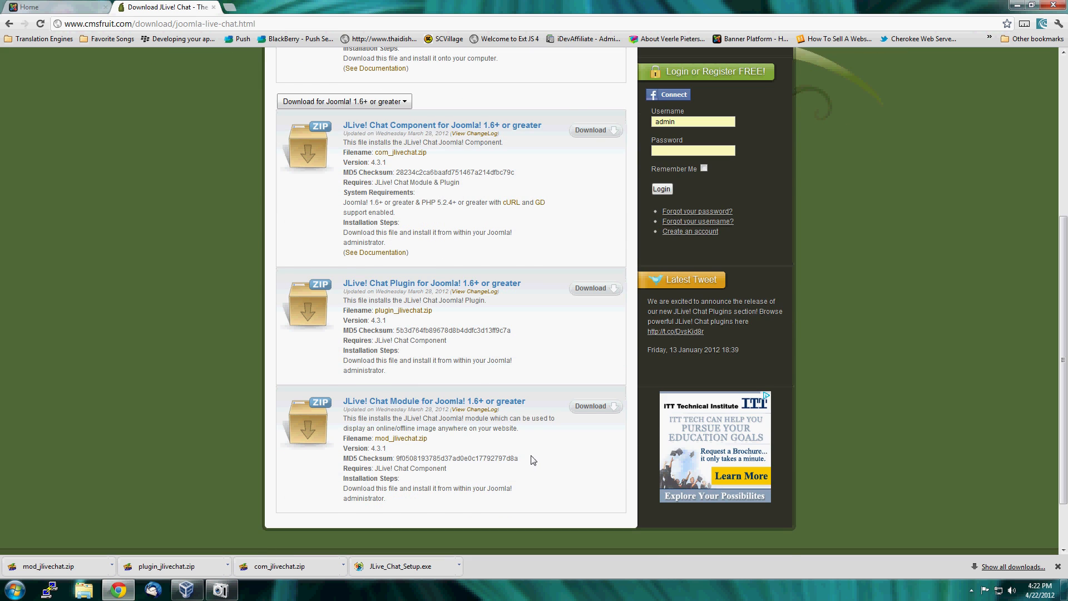
scroll(533, 459, "up", 5)
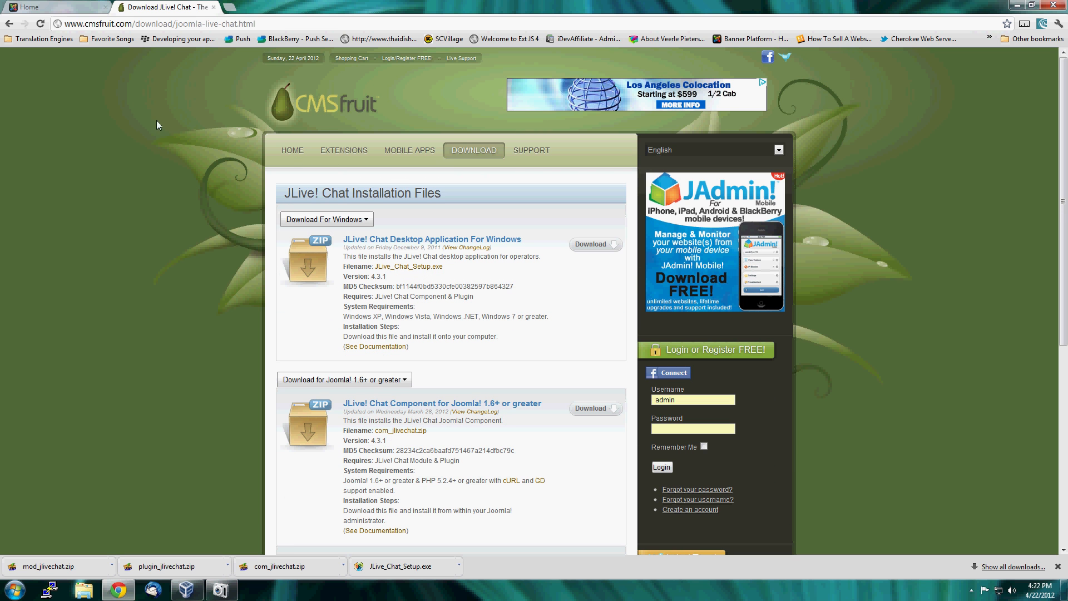
Open 192.168.200.101/1.7/administrator/ in a new browser tab and log in to the Joomla! administration with the prefilled credentials.
left_click(65, 8)
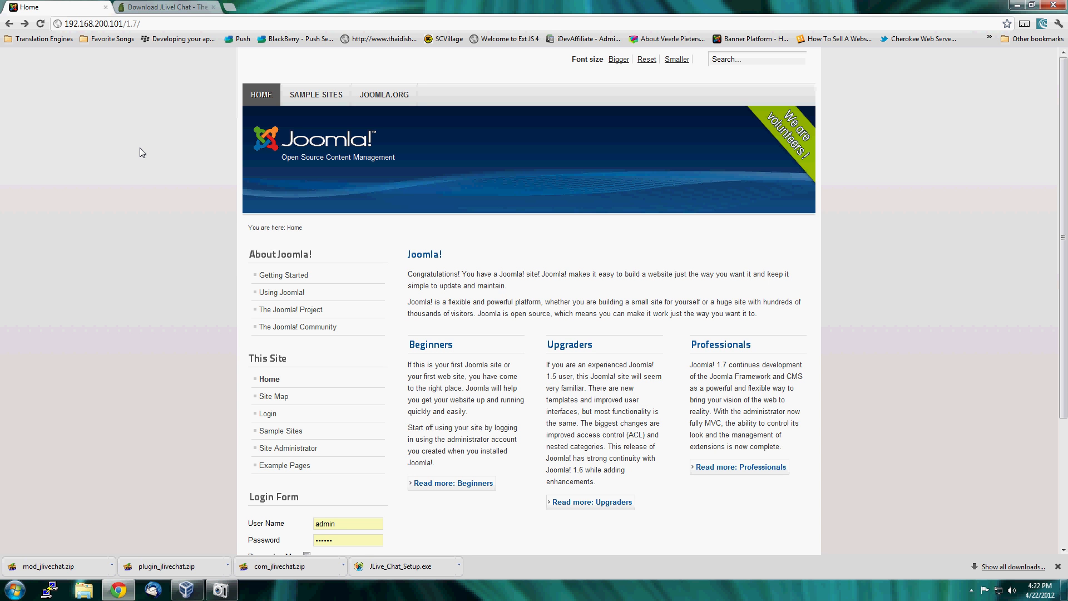
key("ctrl+t")
type("192")
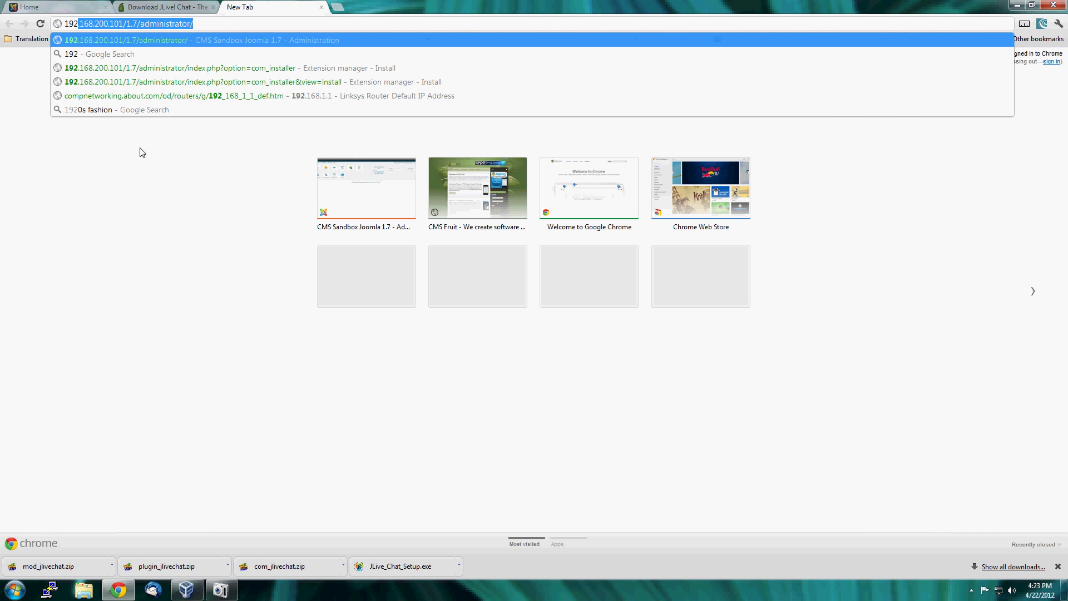
key("Return")
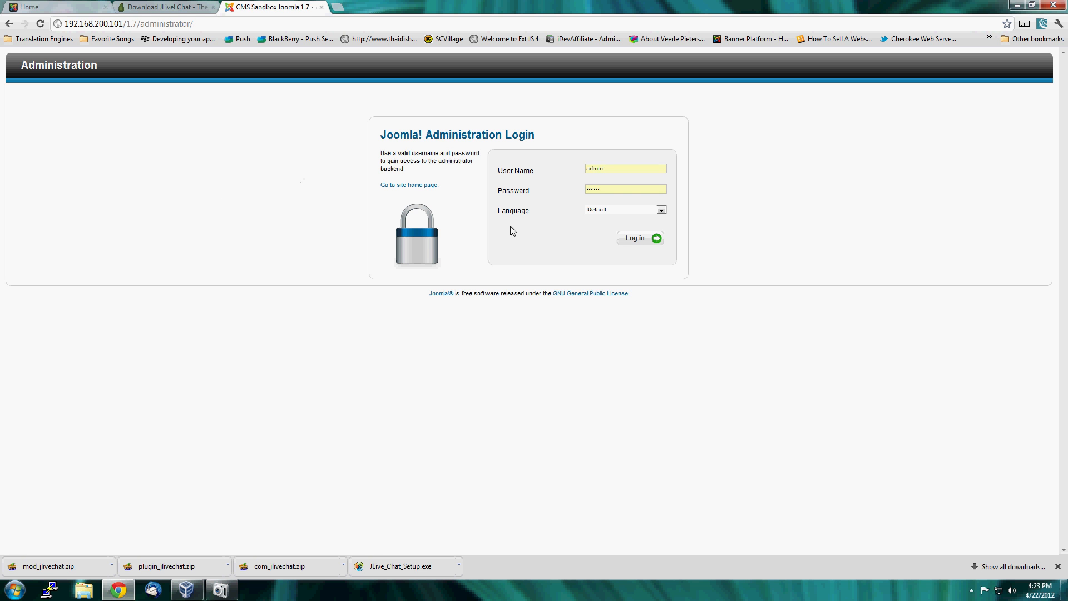
left_click(650, 243)
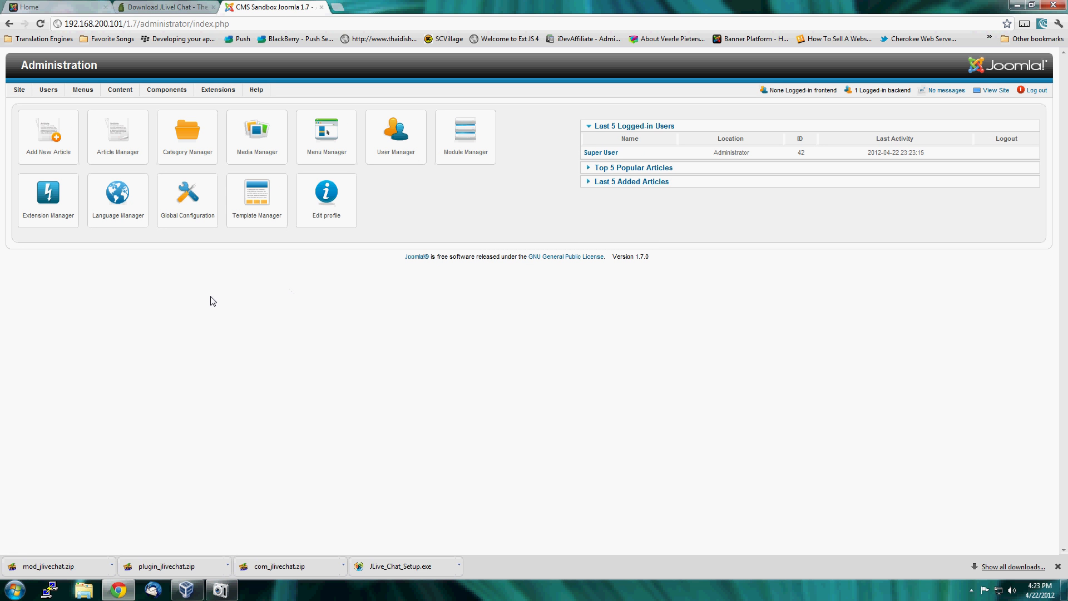
Upload and install the com_jlivechat package from the Downloads folder in Joomla's Extension Manager.
mouse_move(224, 90)
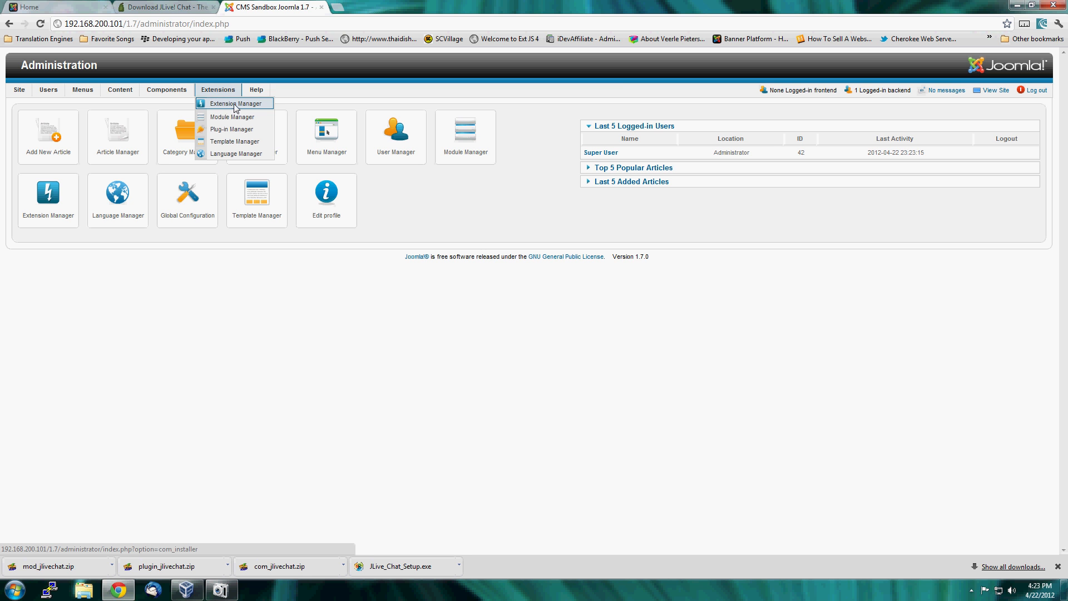
left_click(239, 106)
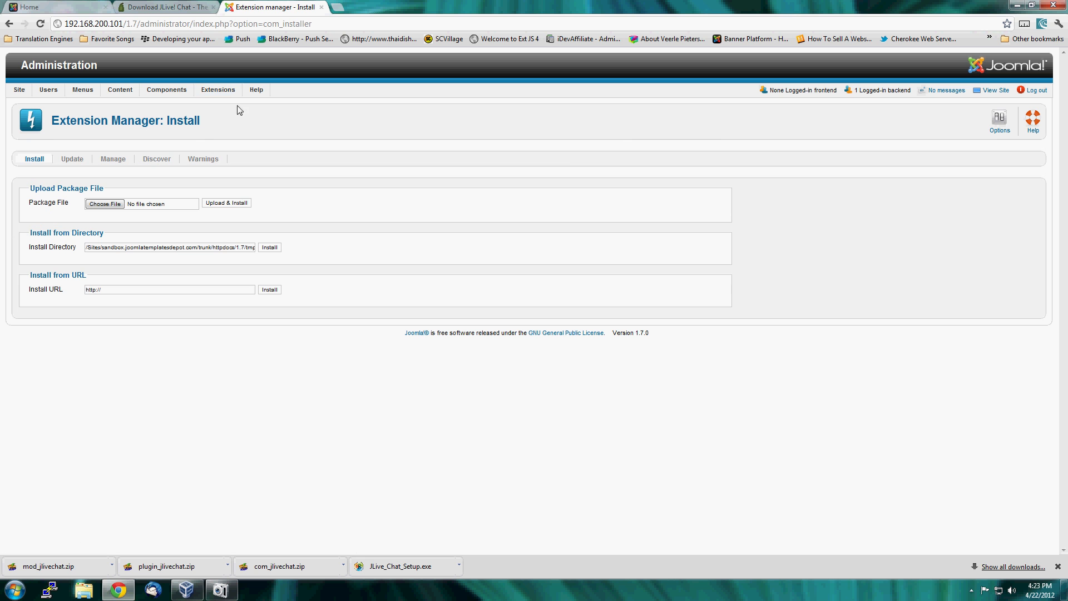
left_click(103, 206)
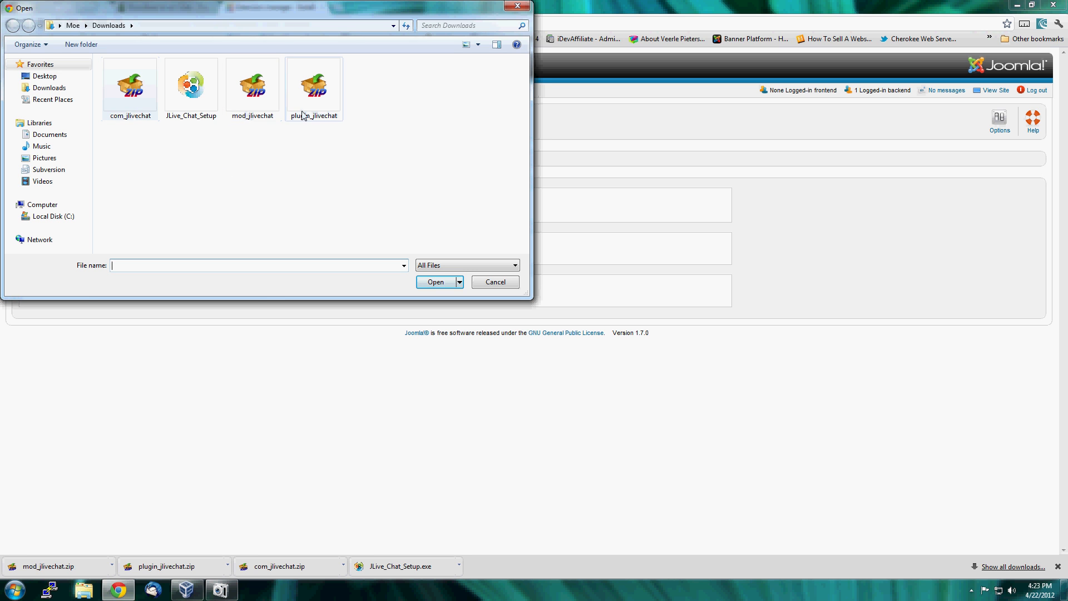
left_click(128, 87)
left_click(438, 281)
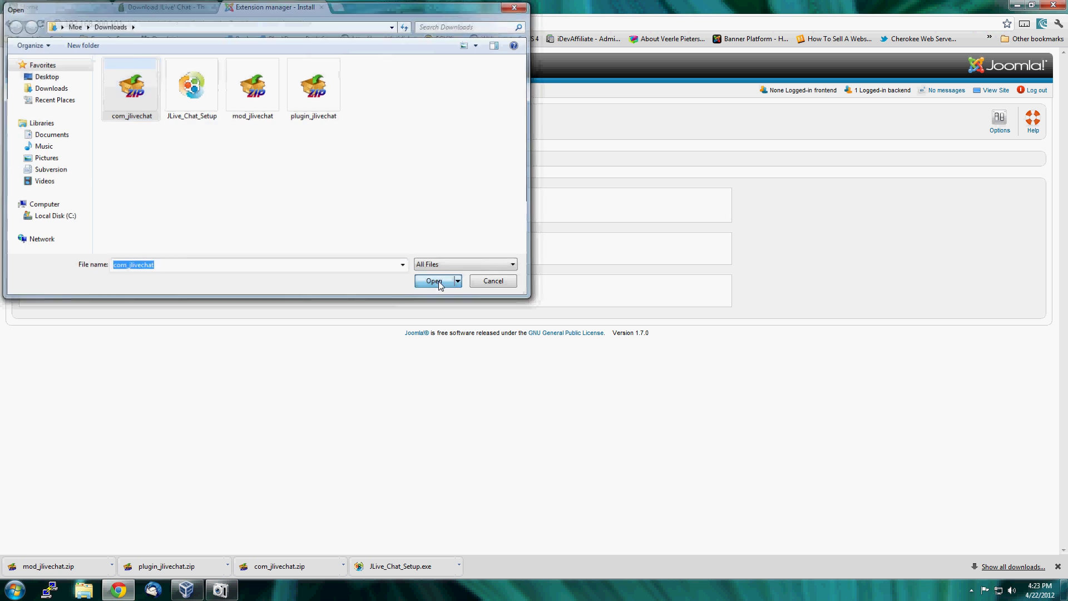
left_click(228, 205)
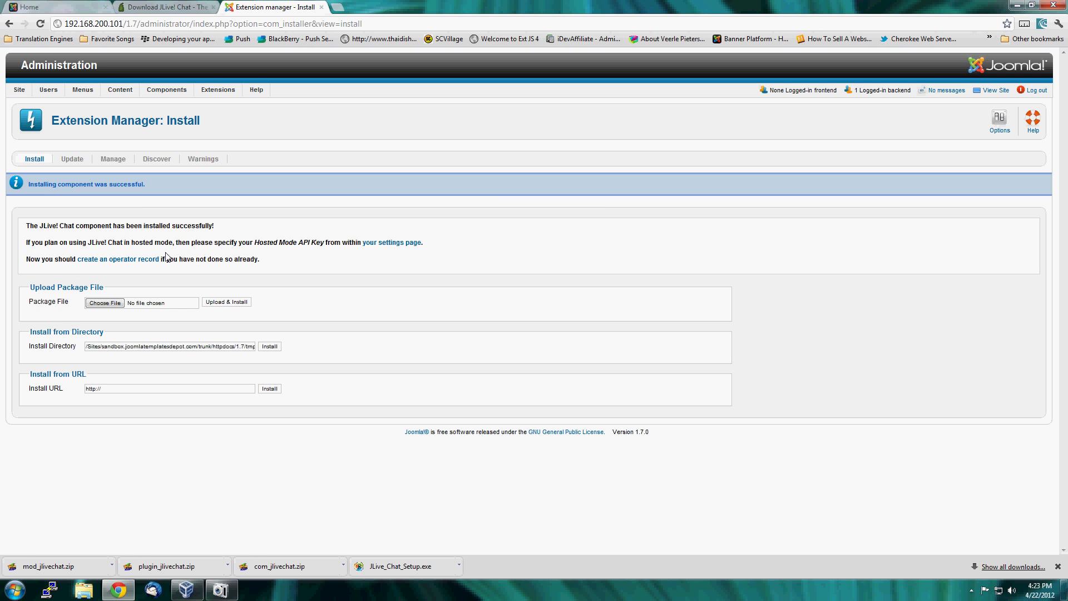
Upload and install the plugin_jlivechat package from the Downloads folder.
left_click(105, 304)
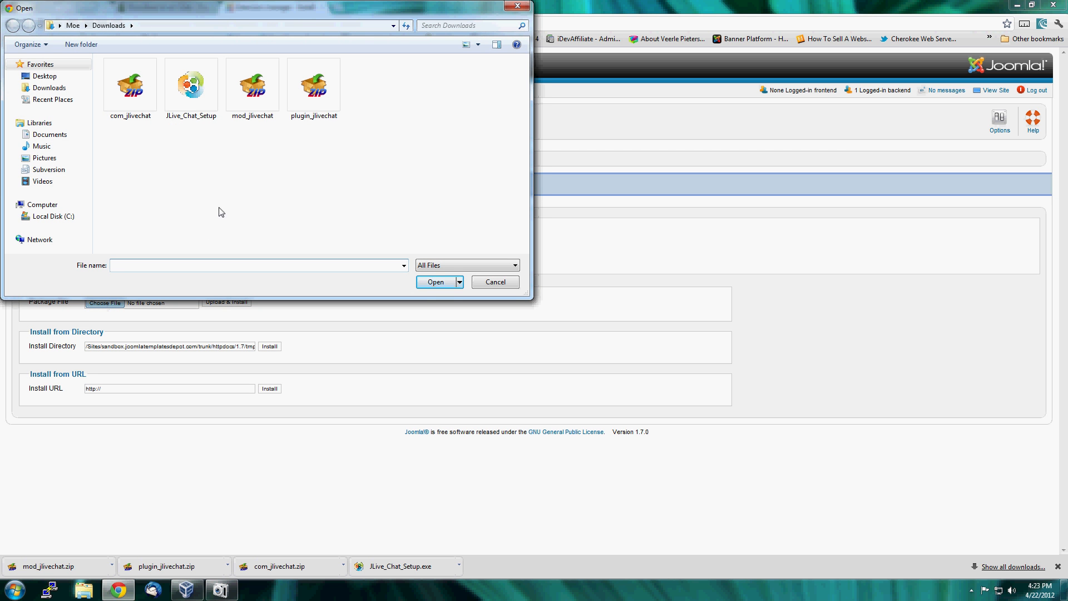
left_click(318, 84)
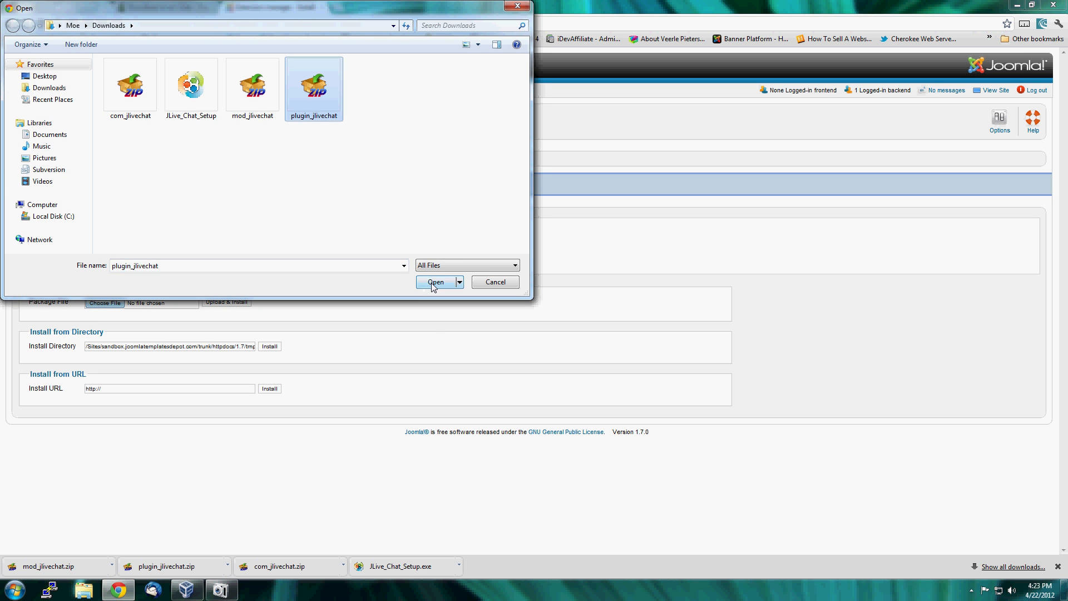
left_click(433, 284)
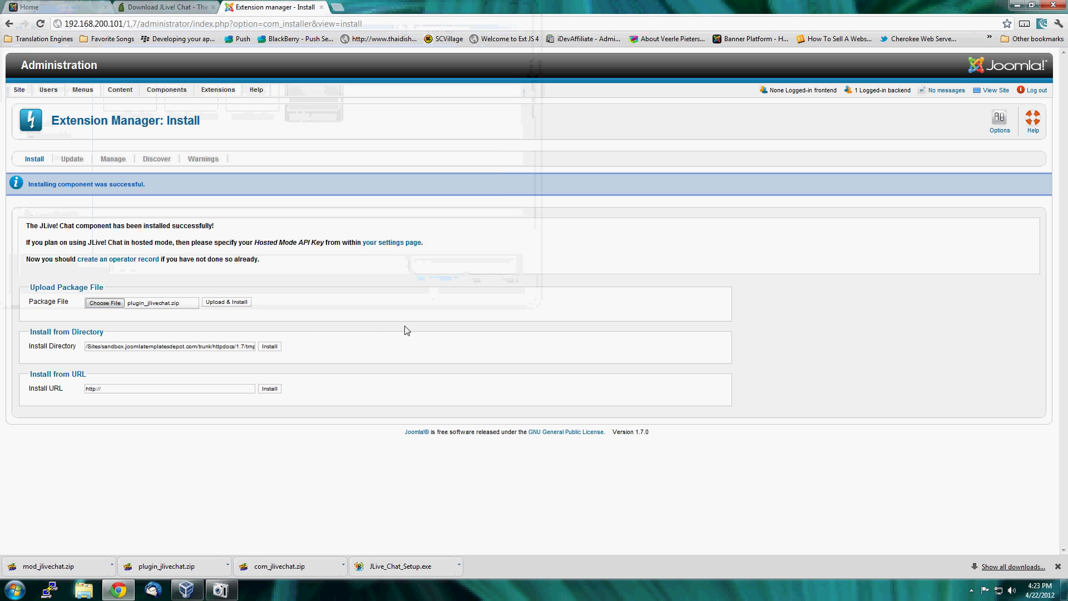
left_click(227, 302)
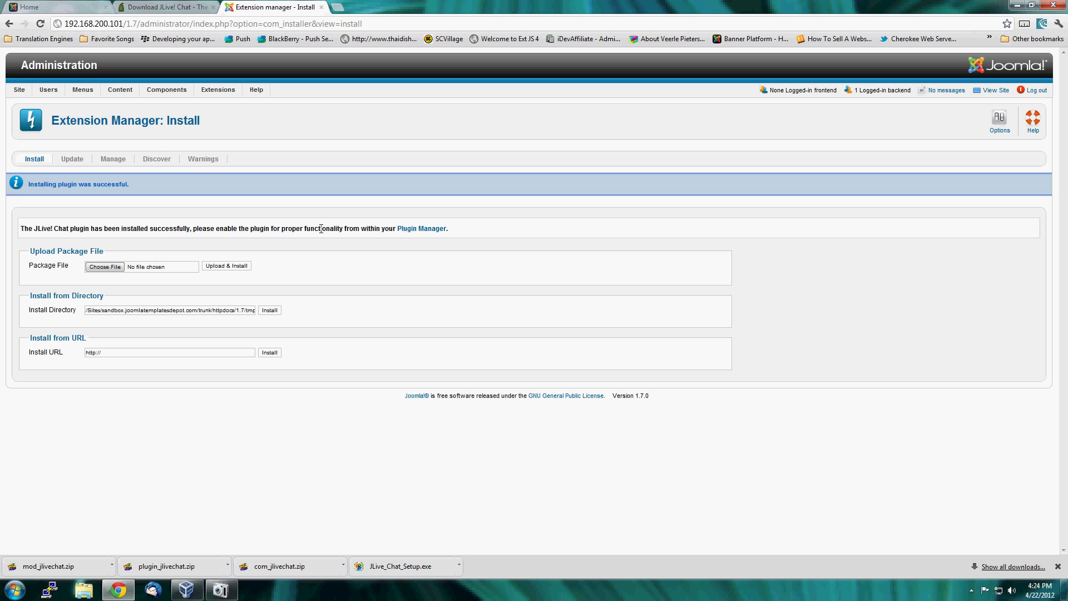
Upload and install the mod_jlivechat package from the Downloads folder.
left_click(105, 267)
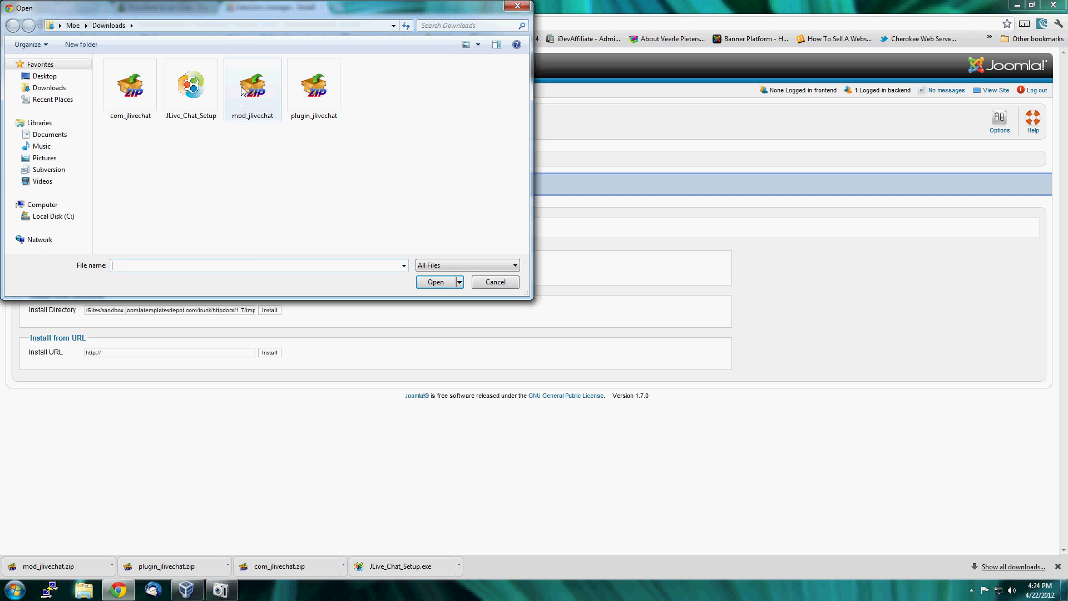
left_click(245, 81)
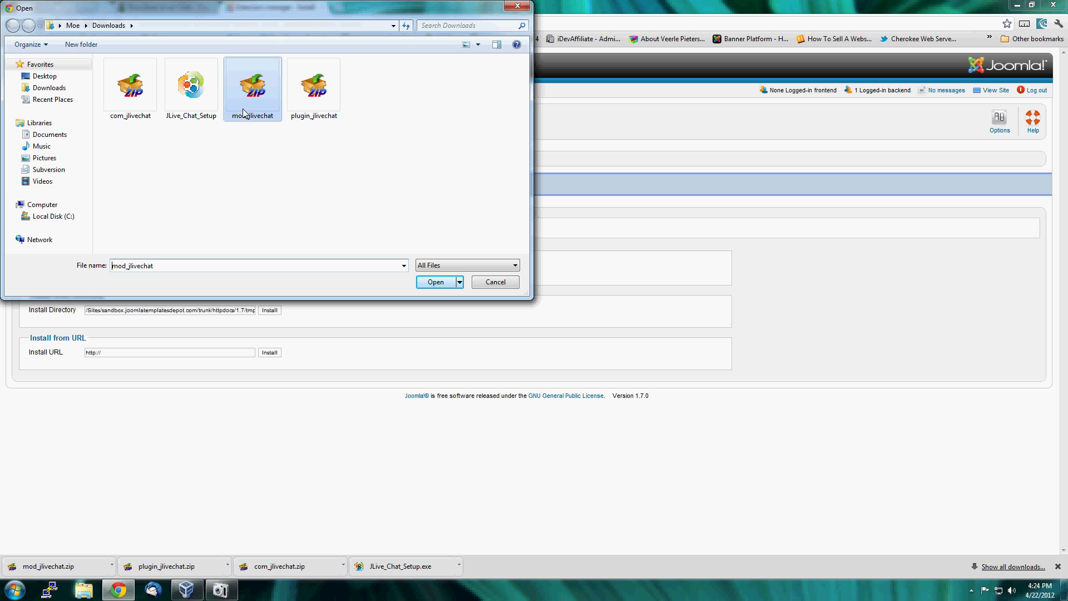
left_click(437, 283)
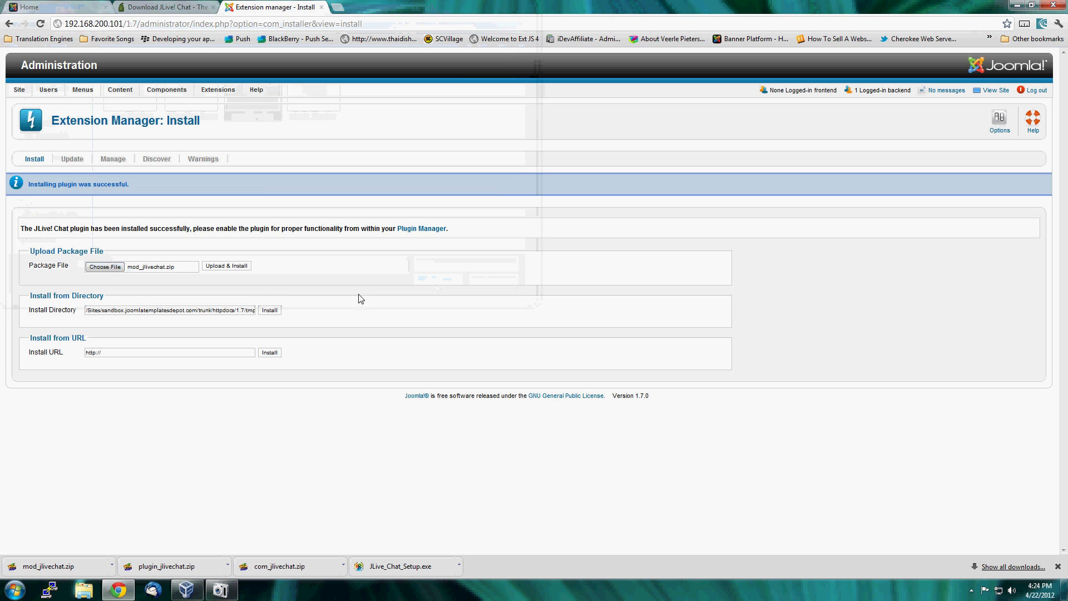
left_click(229, 267)
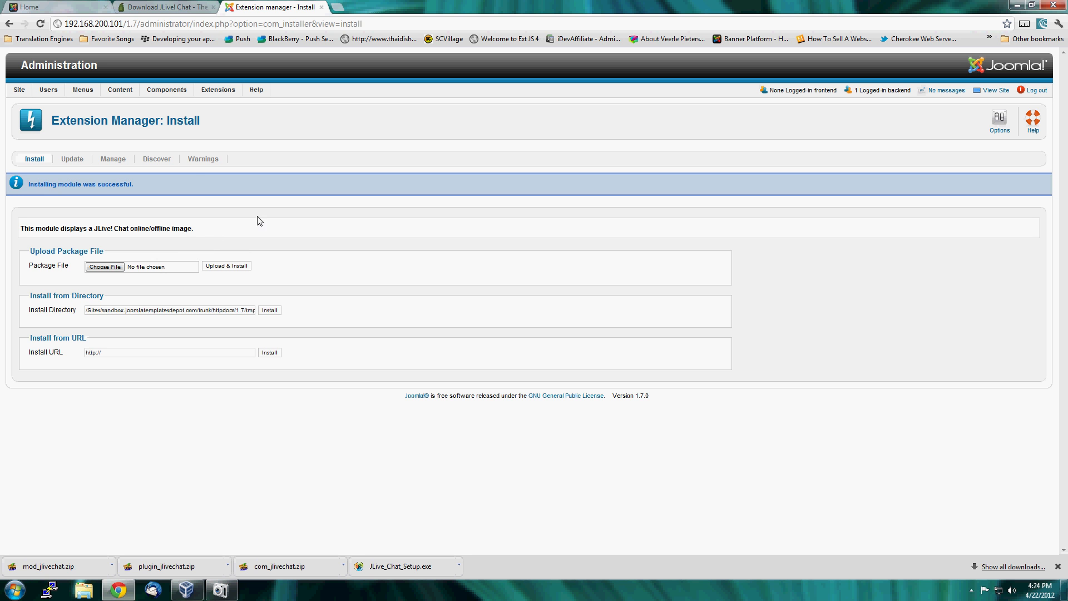
Open the JLive! Chat component's Operators page and download the access key file of the operator "me".
mouse_move(166, 91)
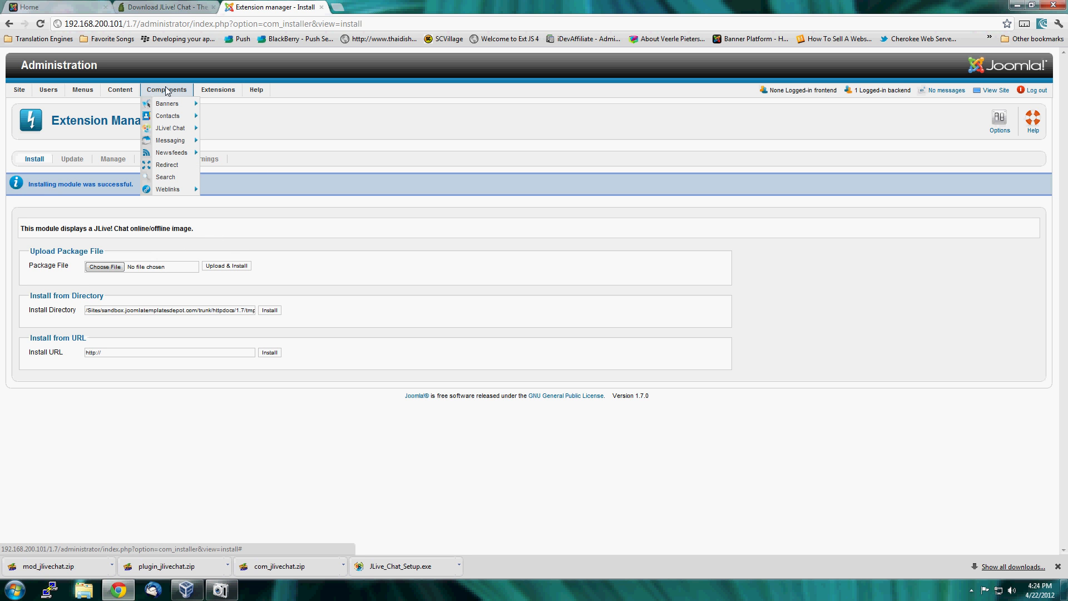
mouse_move(169, 129)
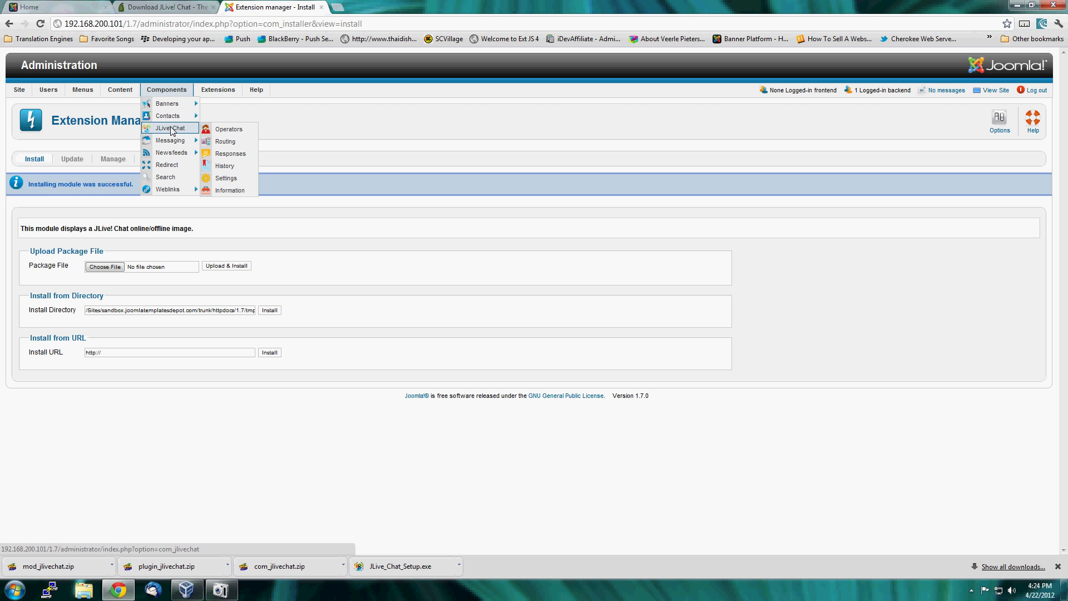
left_click(171, 129)
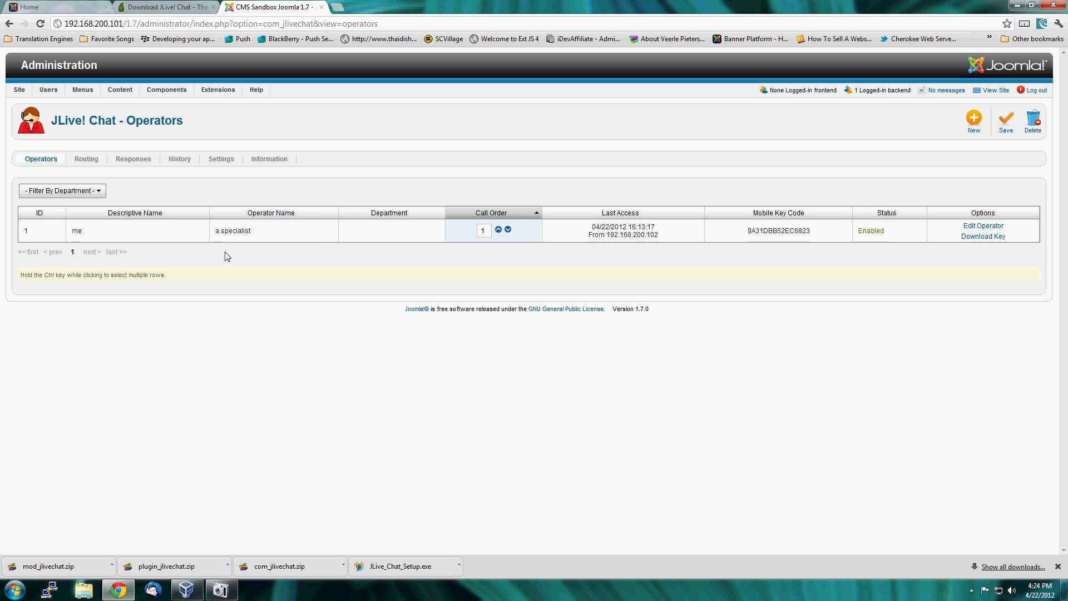
left_click(296, 237)
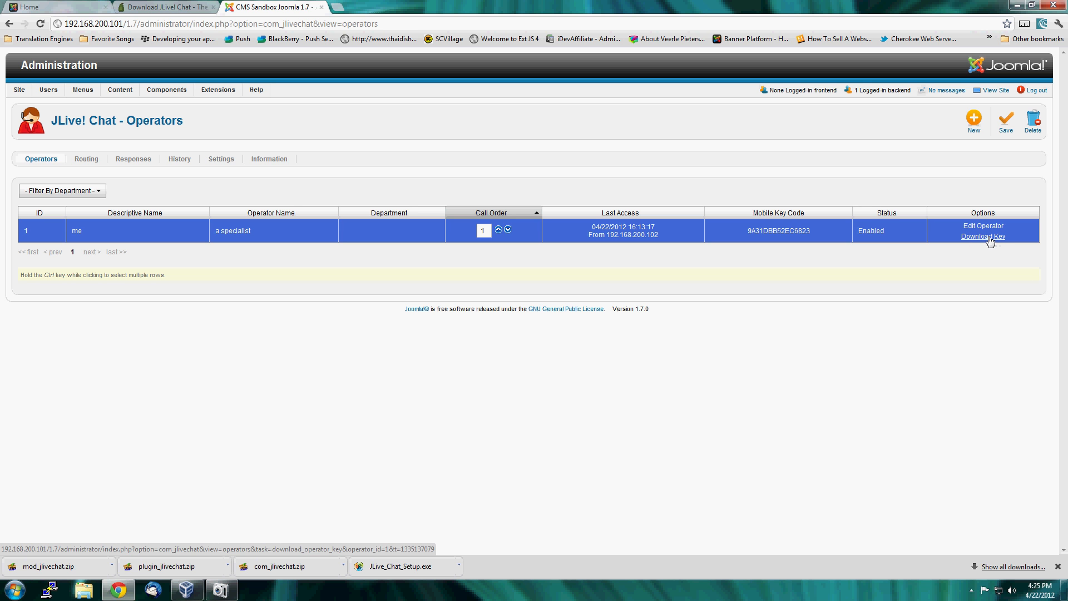
left_click(984, 237)
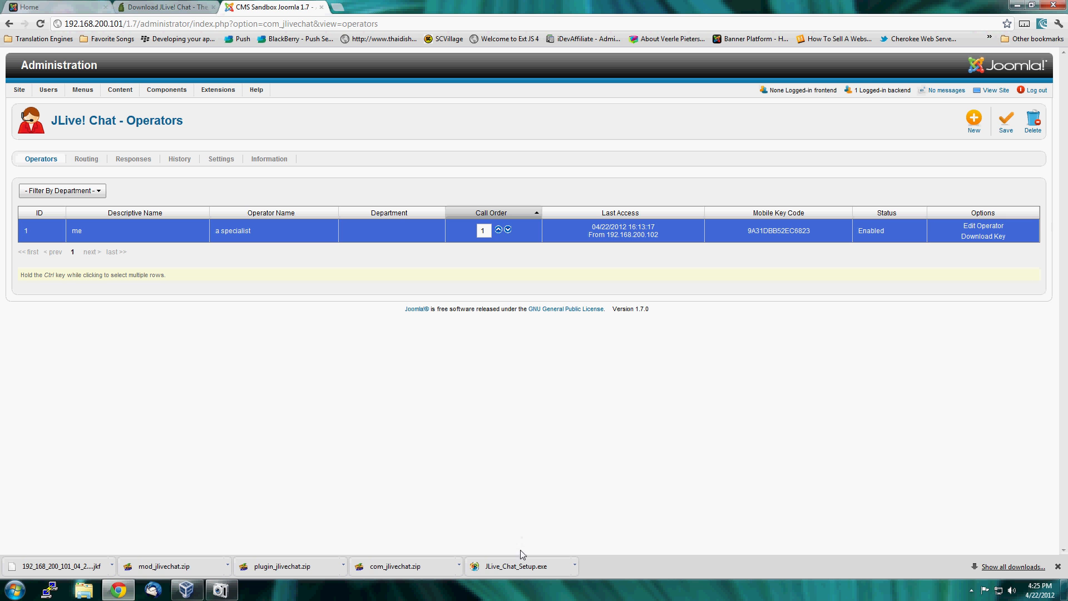
Run the downloaded JLive_Chat_Setup.exe, allow it past the security warning, and start the setup in English.
left_click(526, 570)
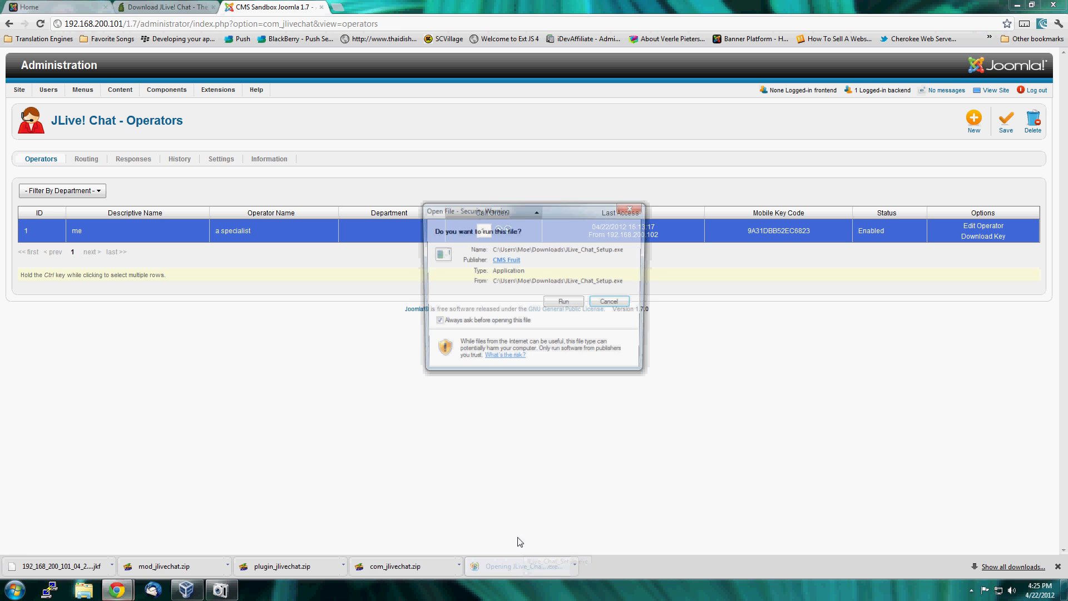
left_click(567, 305)
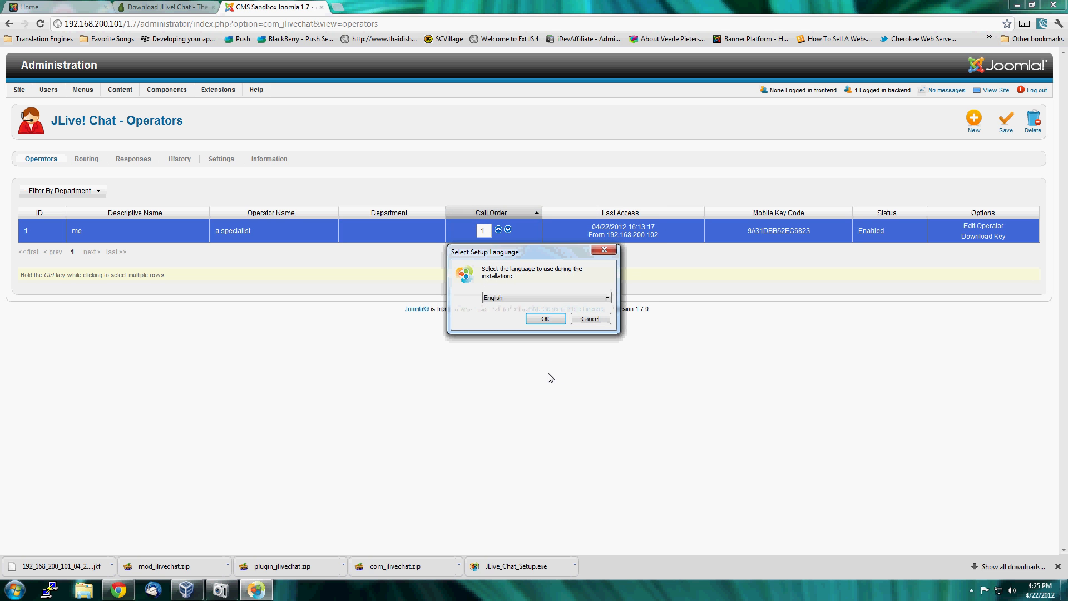
left_click(523, 298)
left_click(534, 305)
left_click(550, 319)
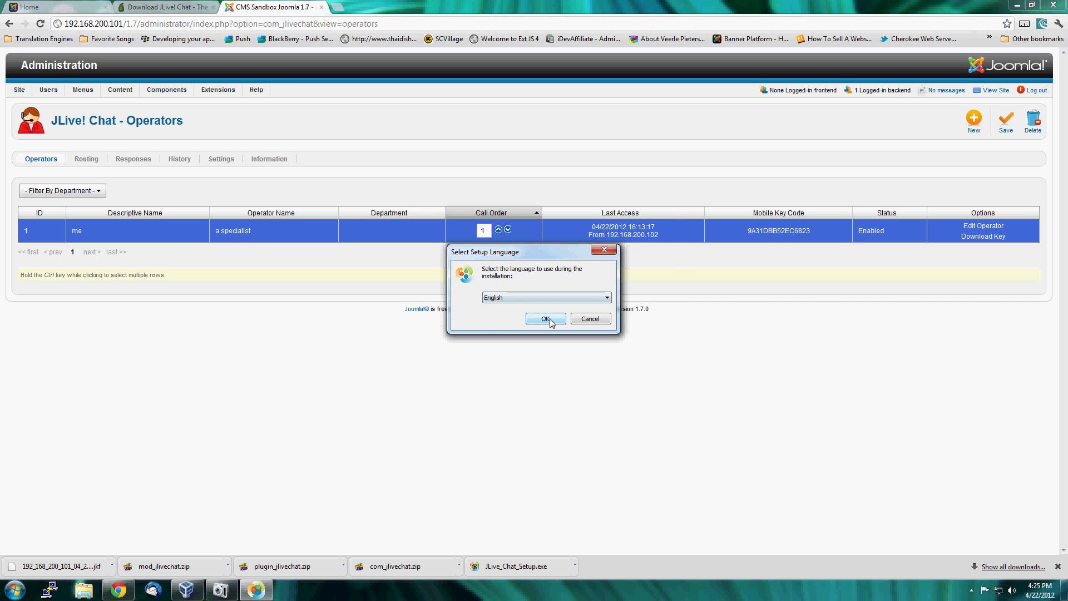
left_click(547, 320)
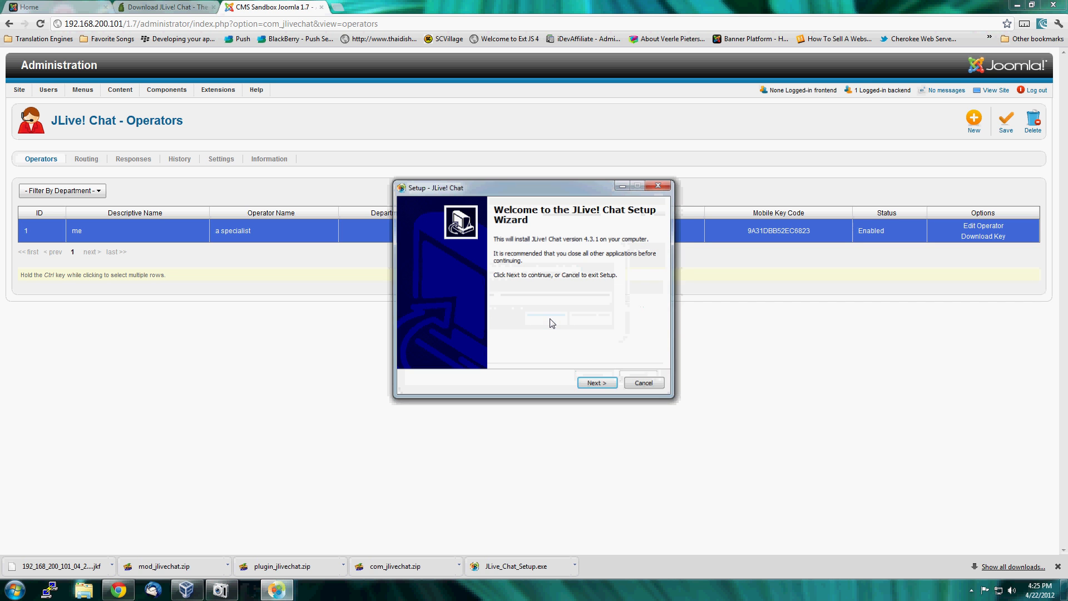
Install the JLive! Chat desktop application with the default Start Menu folder and a desktop icon, and launch it on finishing.
left_click(600, 386)
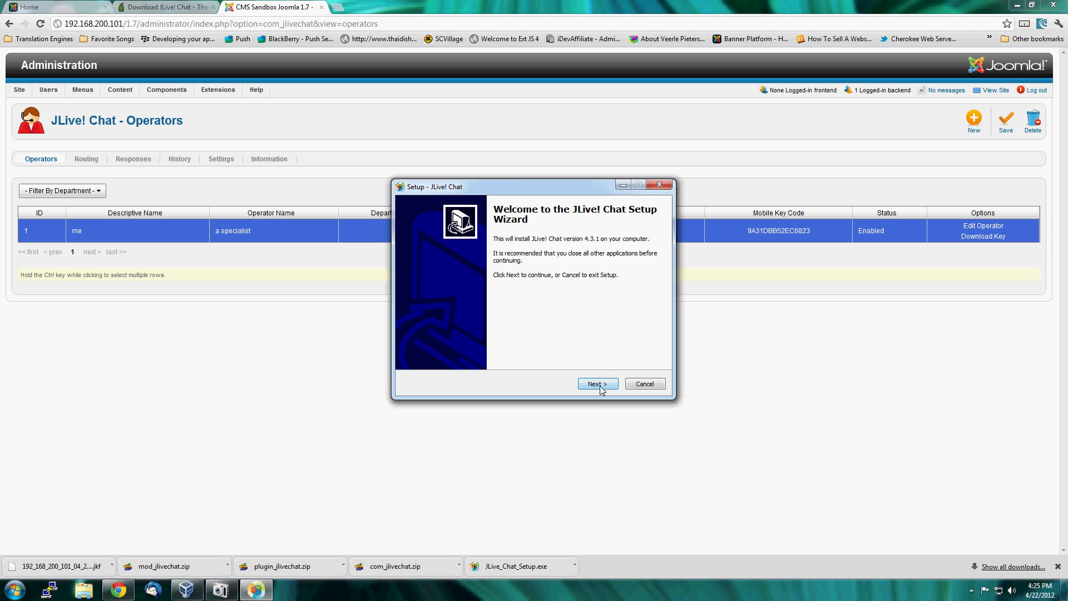
left_click(598, 383)
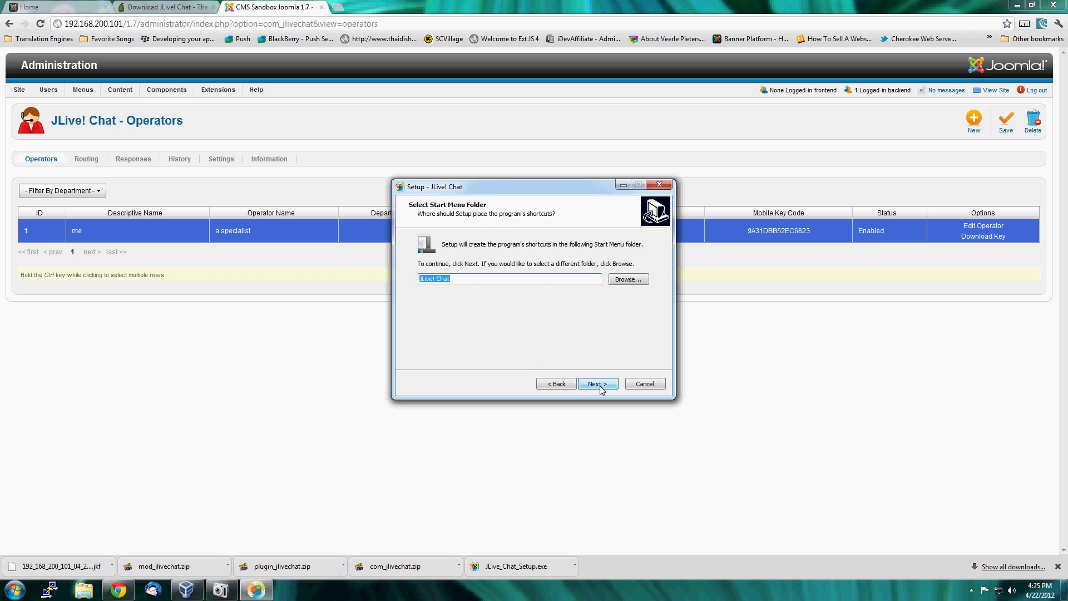
left_click(599, 385)
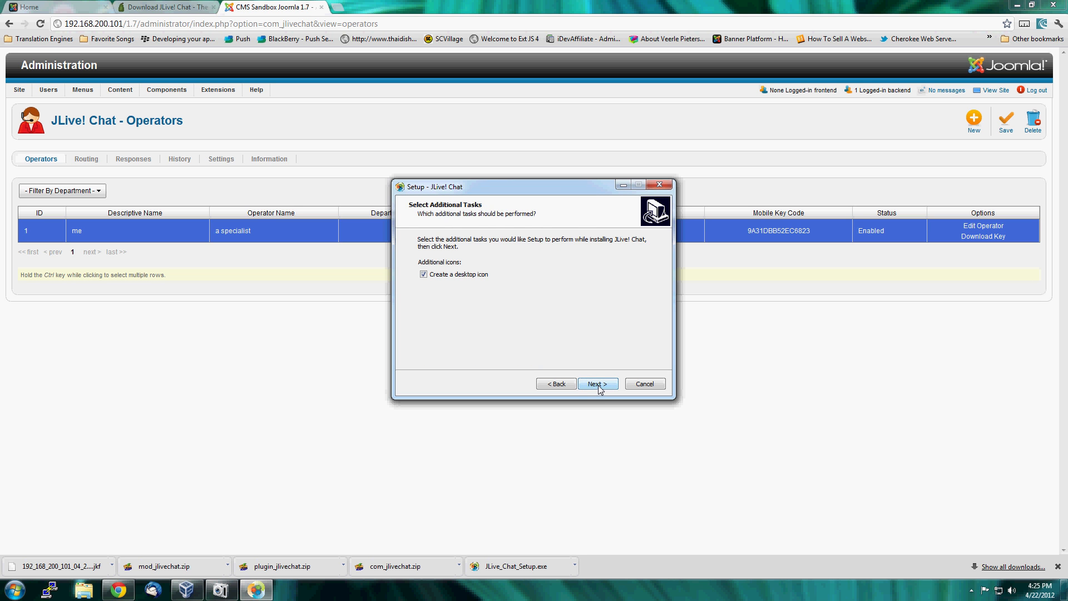
left_click(598, 384)
left_click(599, 385)
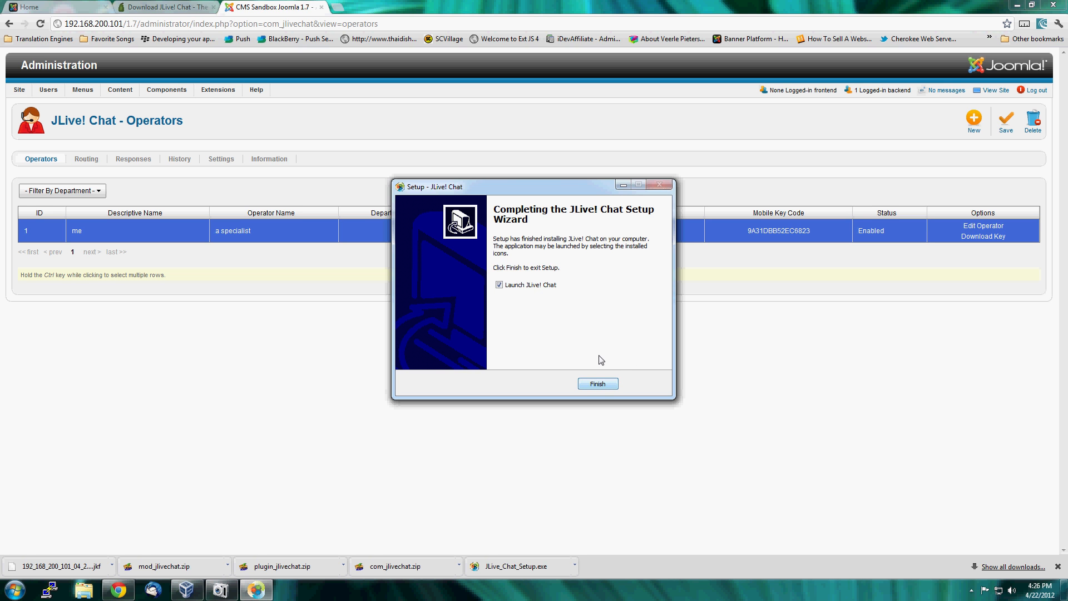
left_click(598, 385)
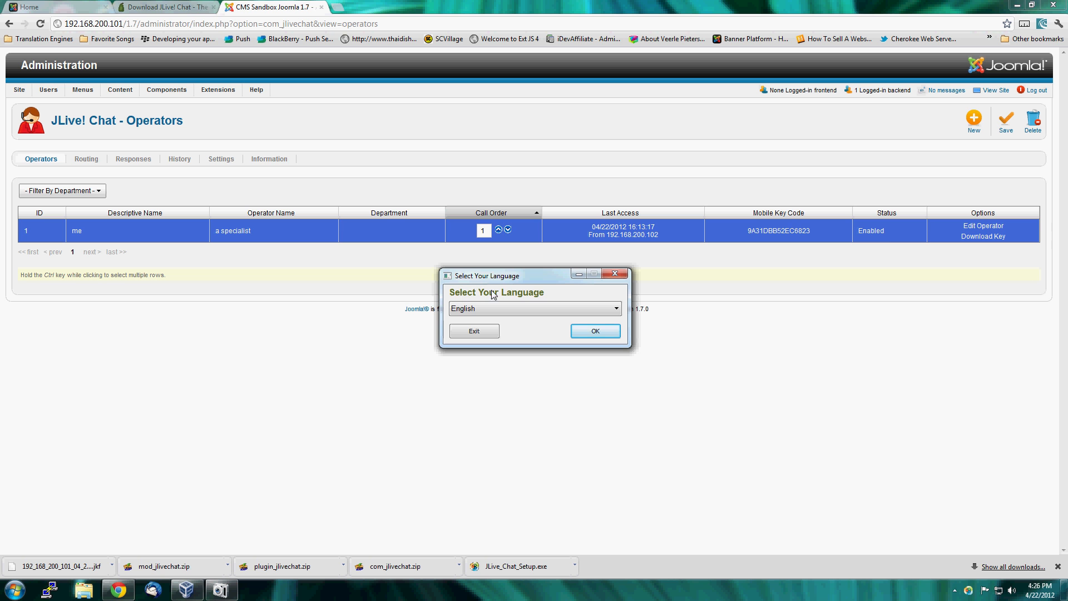
Choose English as the language of the JLive! Chat desktop application.
left_click(504, 311)
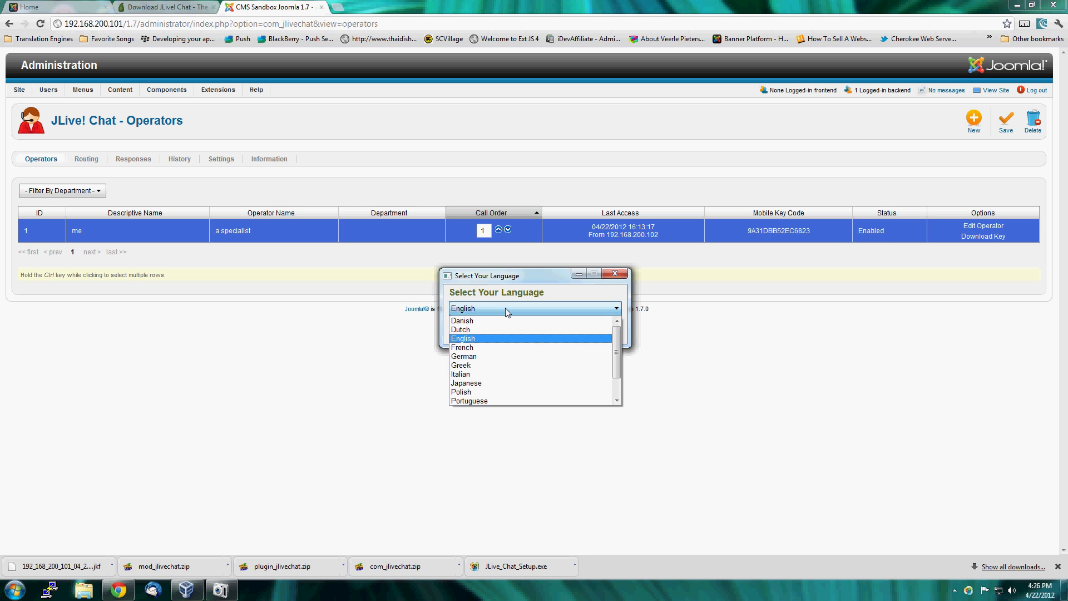
left_click(505, 308)
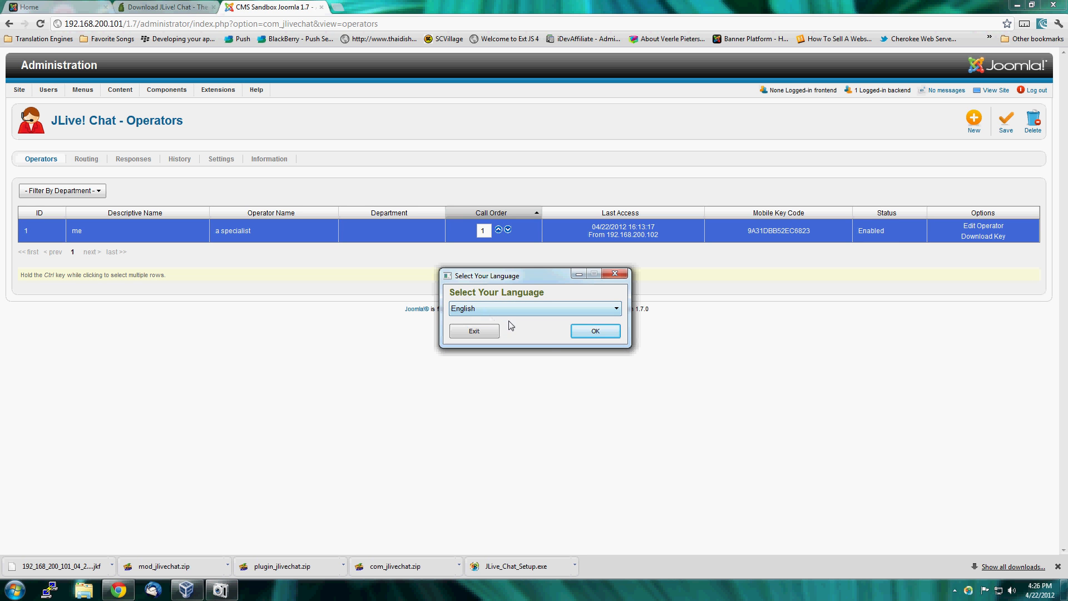
left_click(596, 332)
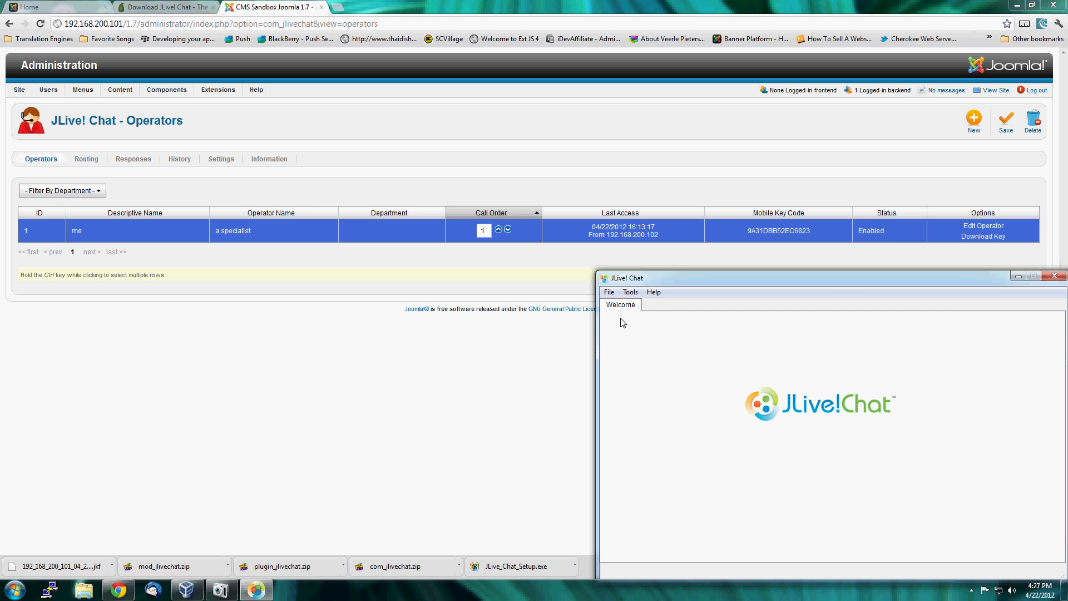
Add a new website to My Websites using the operator access key file 192_168_200_101_04_22_2012.jkf, and close the list.
left_click(609, 292)
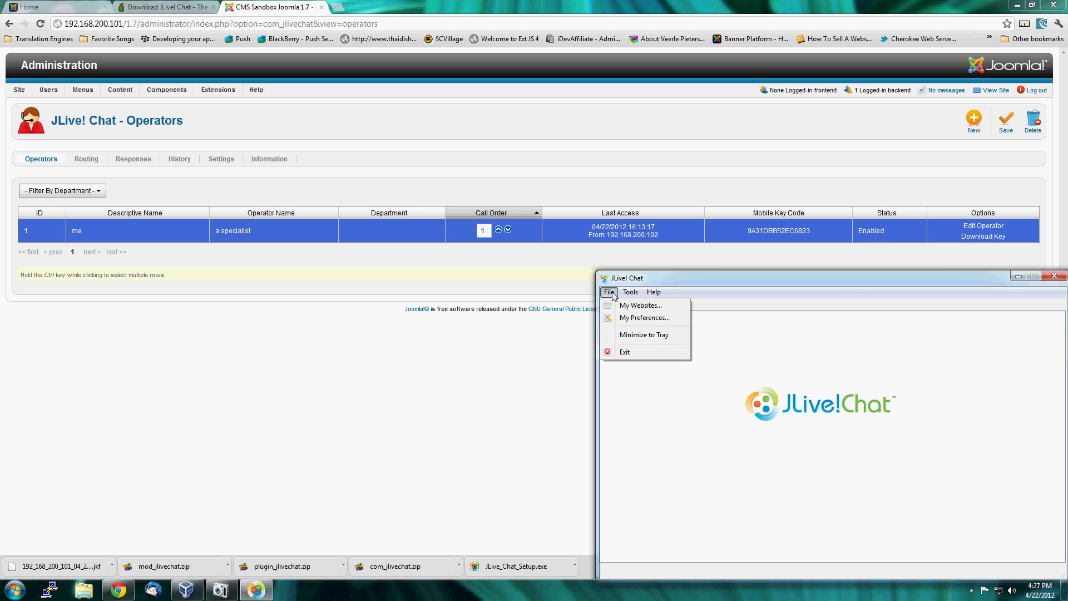
left_click(629, 306)
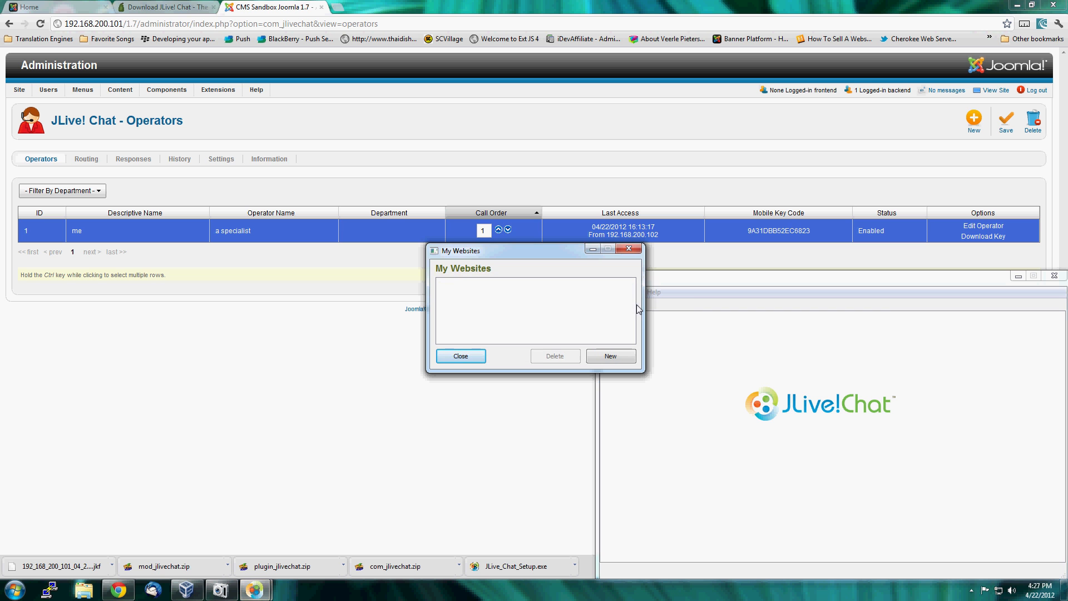
left_click(626, 359)
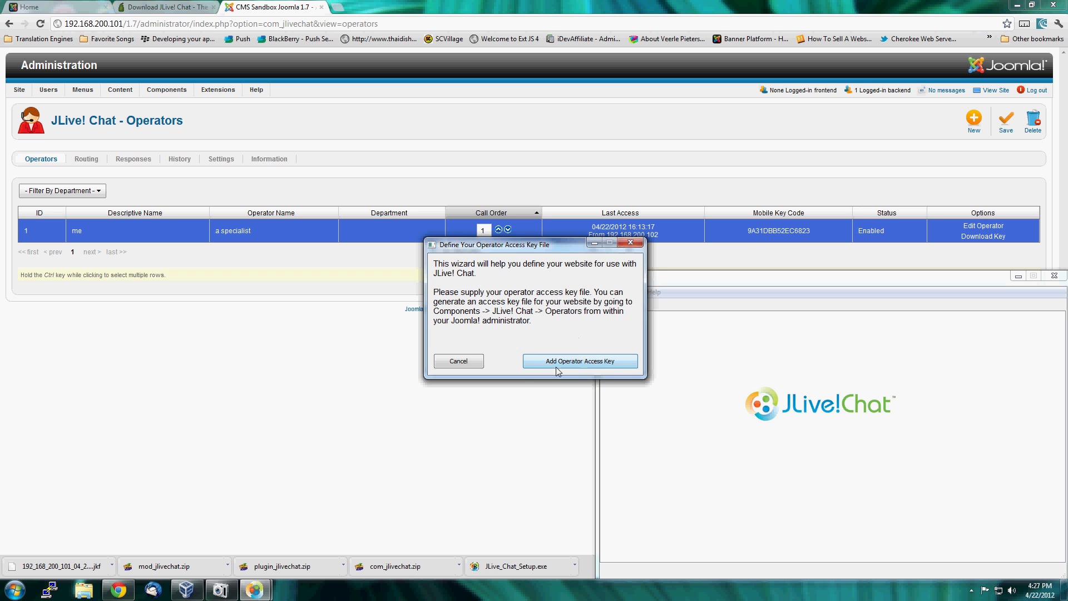
left_click(592, 363)
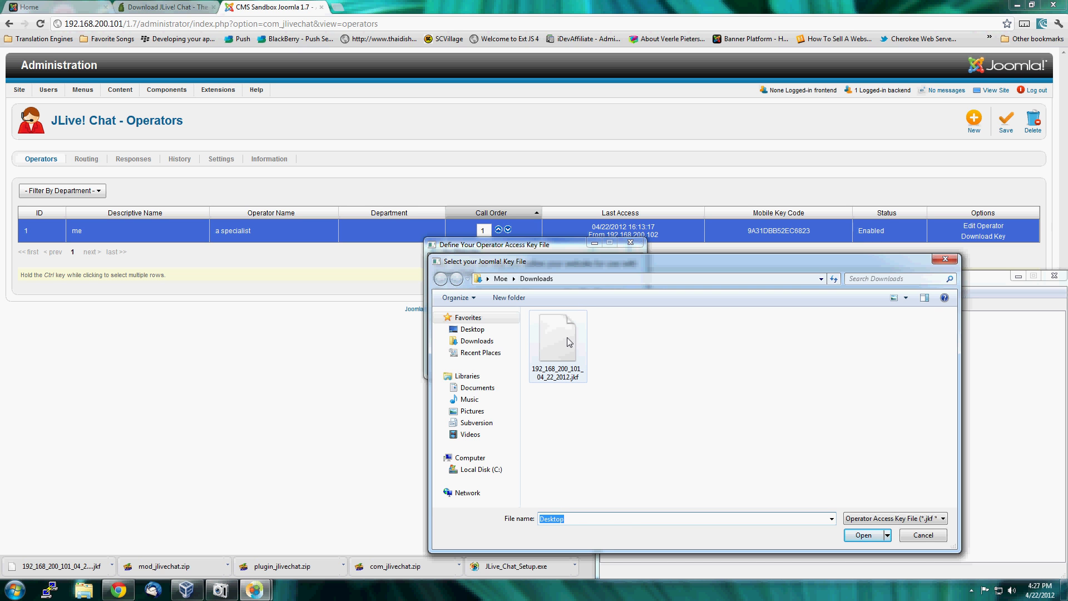
left_click(560, 347)
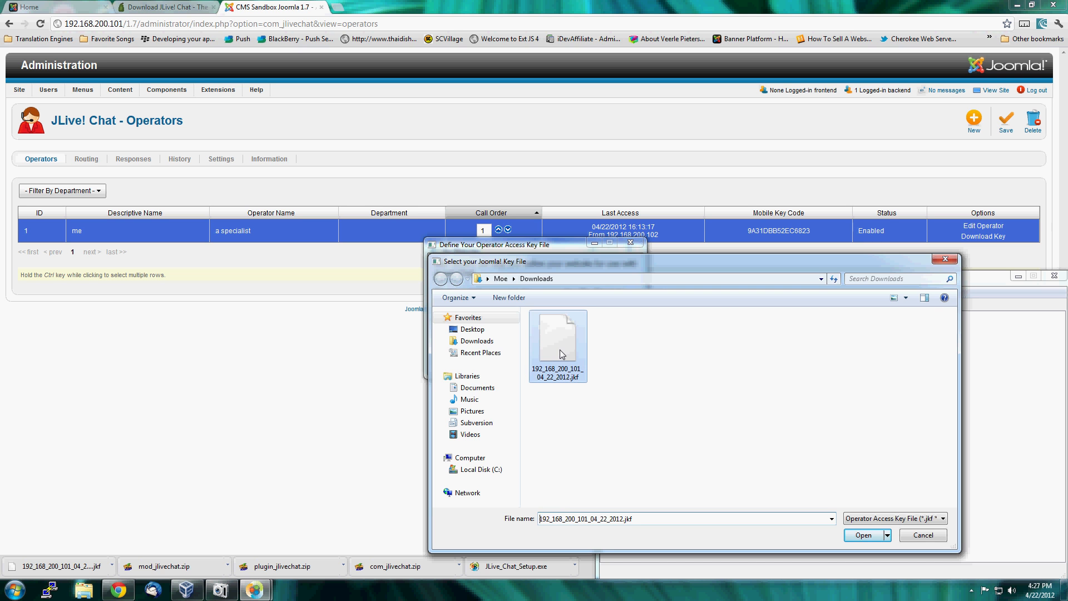
left_click(863, 535)
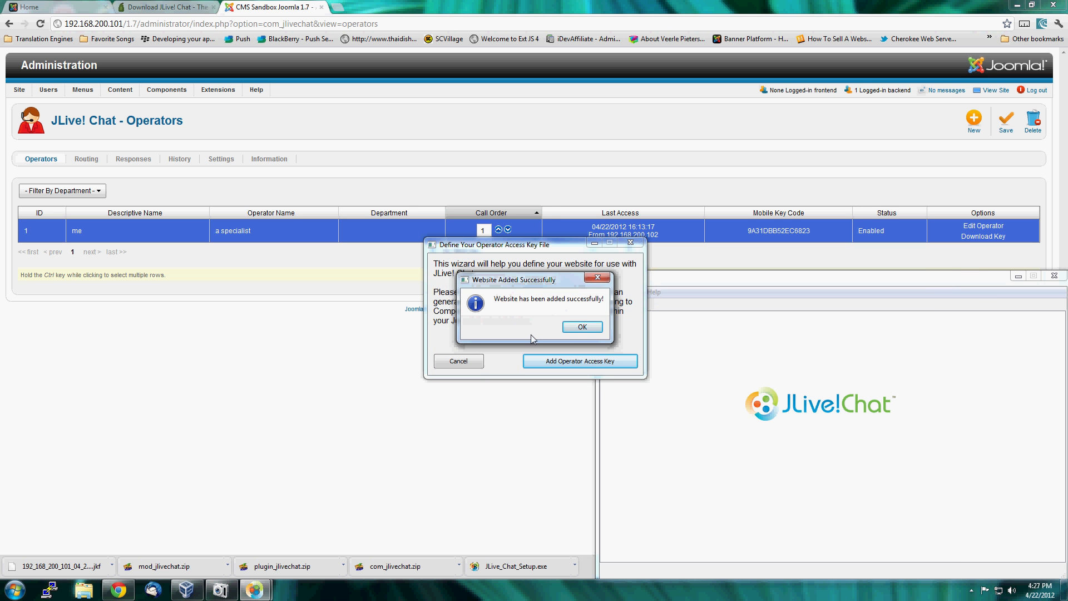
left_click(582, 327)
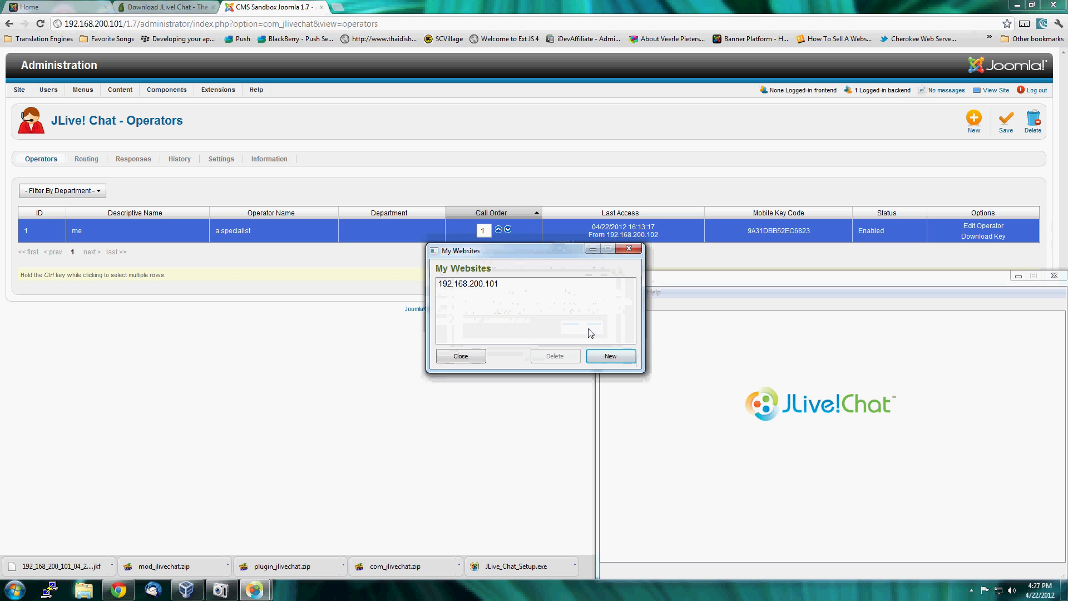
left_click(478, 285)
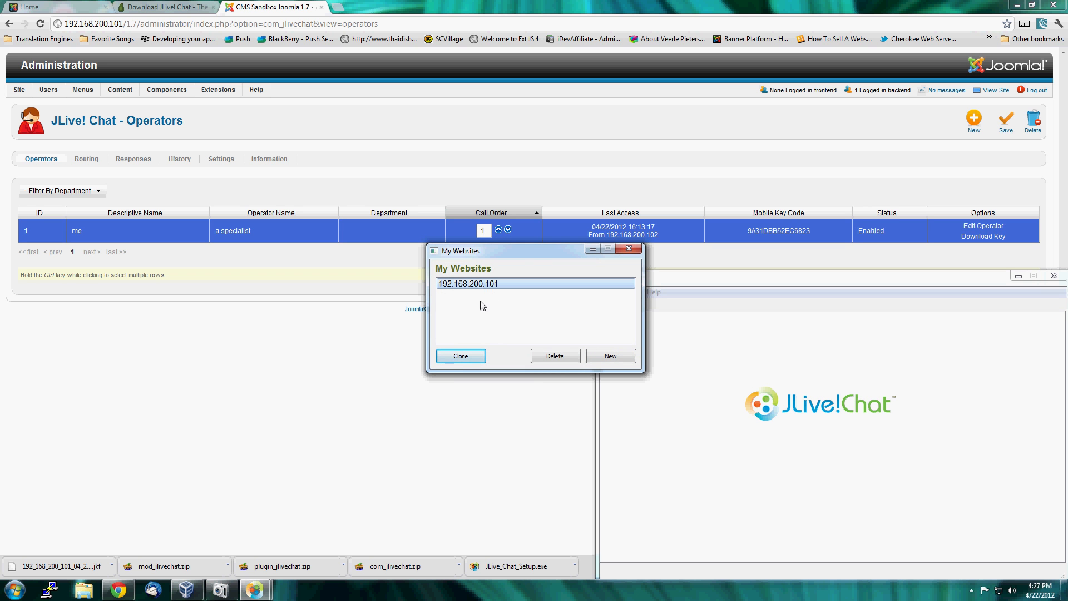
left_click(470, 359)
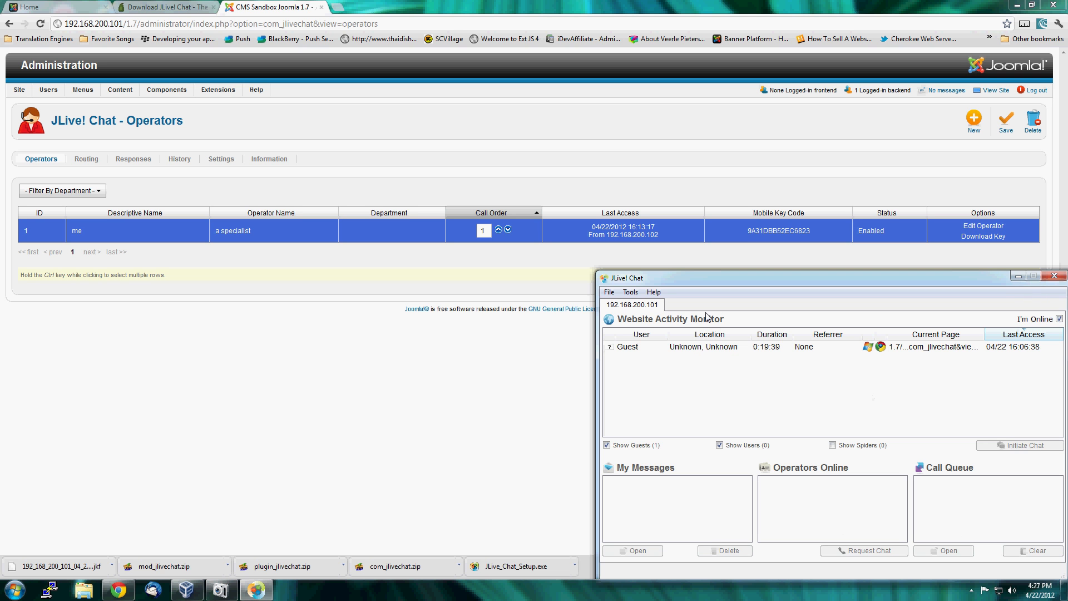
Select the guest in the Website Activity Monitor, and look over the Joomla! site's home page in the browser.
left_click(711, 347)
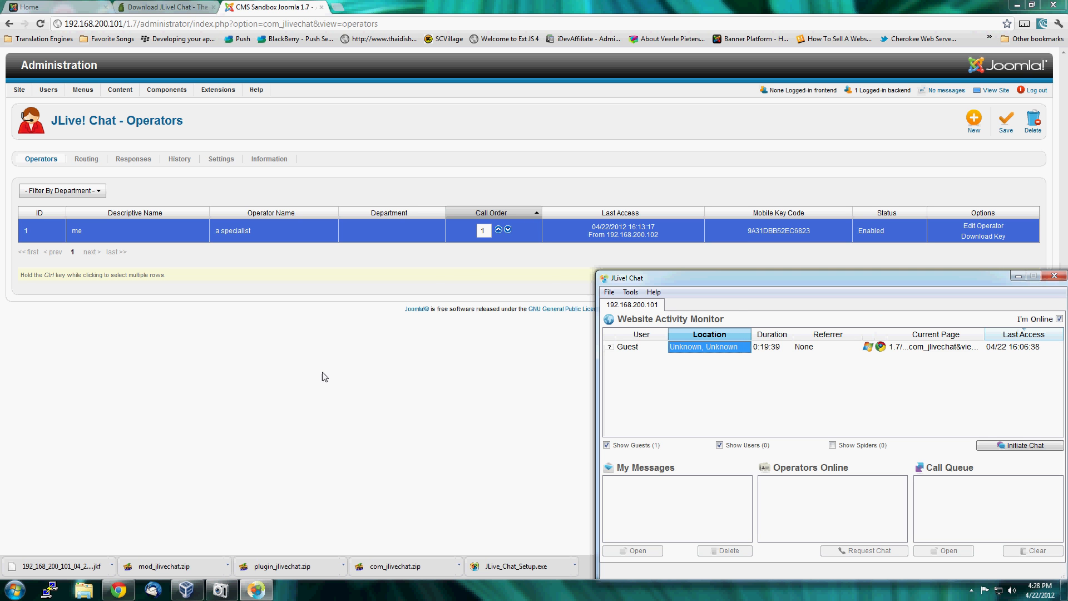
left_click(16, 5)
scroll(99, 228, "down", 3)
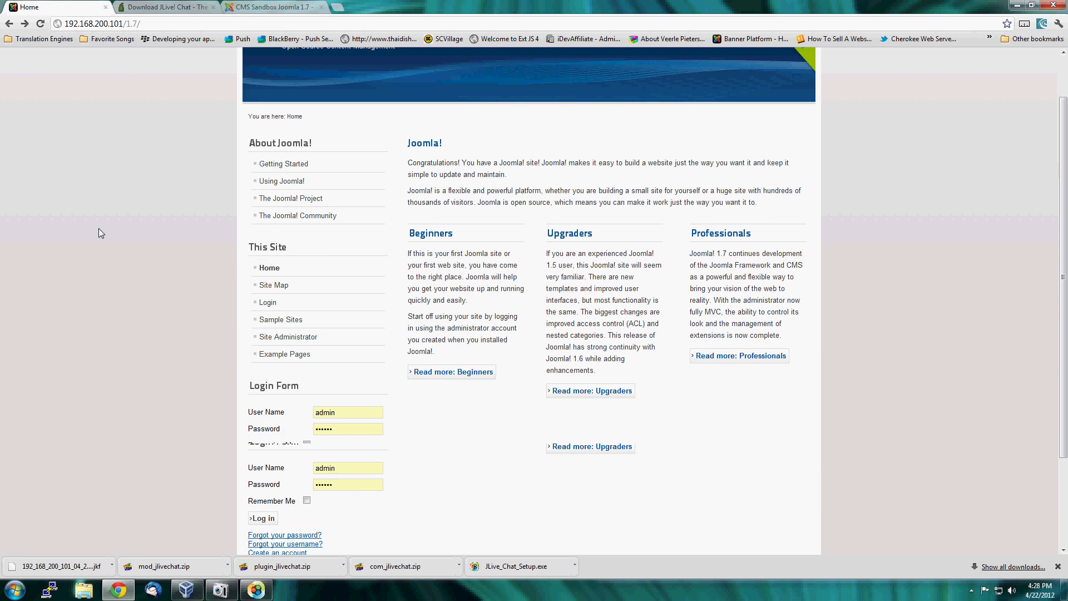
scroll(106, 239, "up", 3)
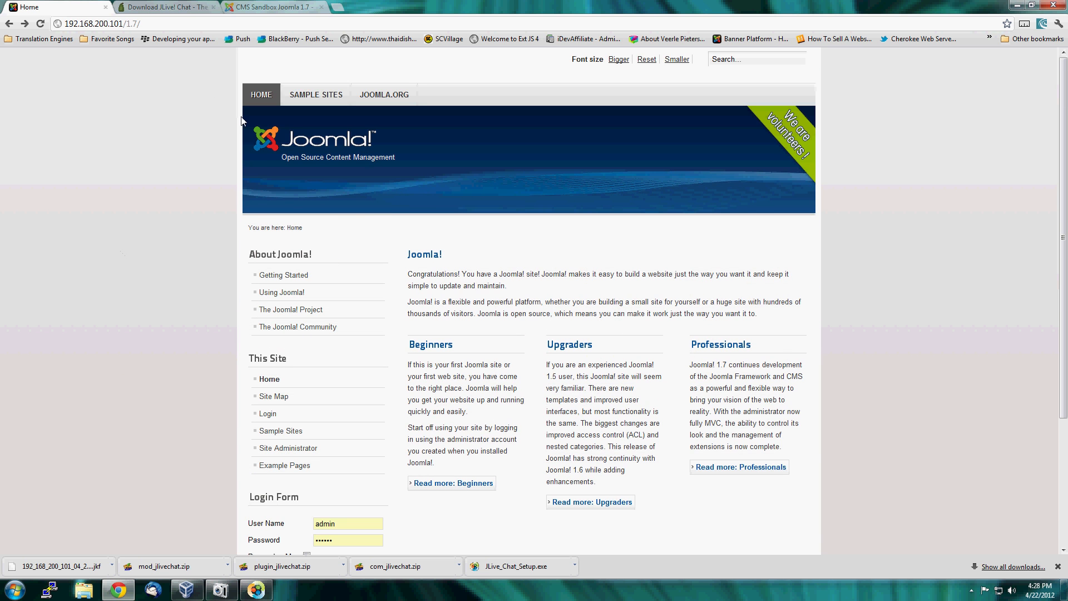
Open the mod_jlivechat module for editing from the Module Manager in the Joomla! administration.
scroll(211, 206, "down", 3)
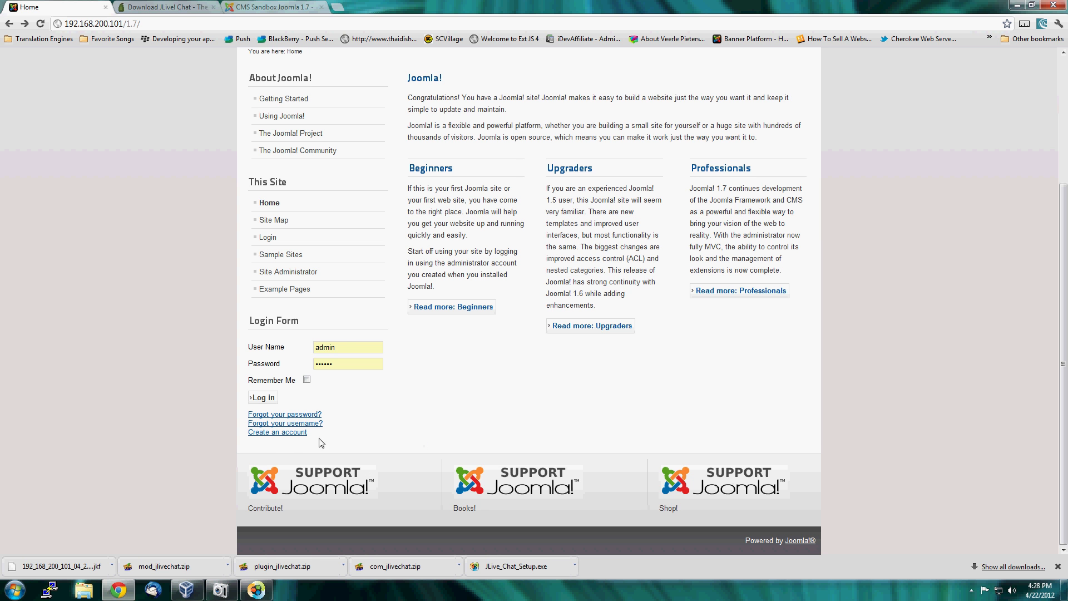
scroll(144, 412, "up", 2)
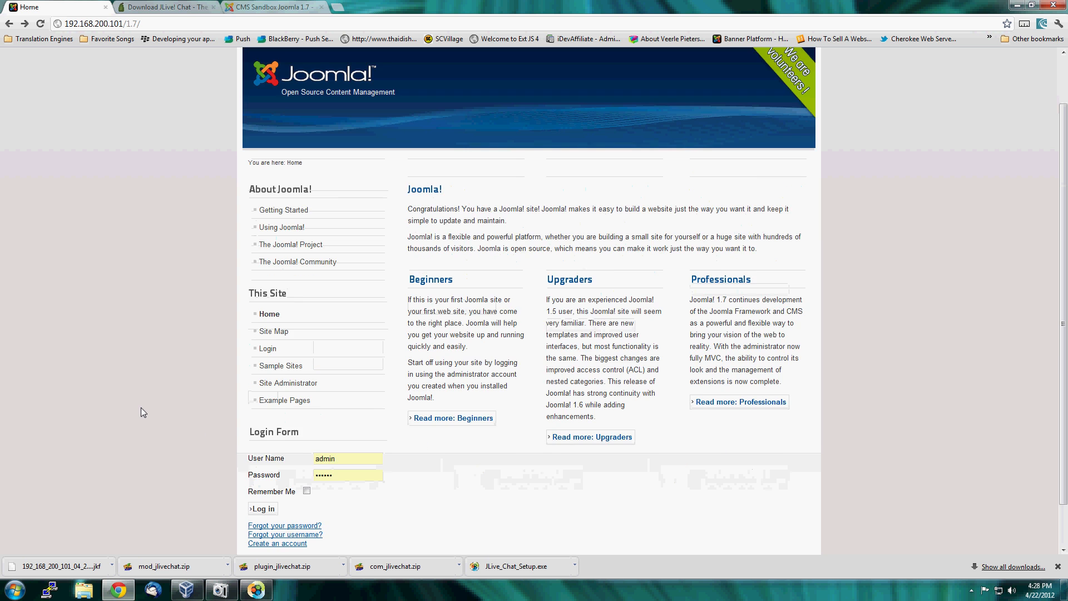
scroll(141, 411, "up", 1)
left_click(281, 7)
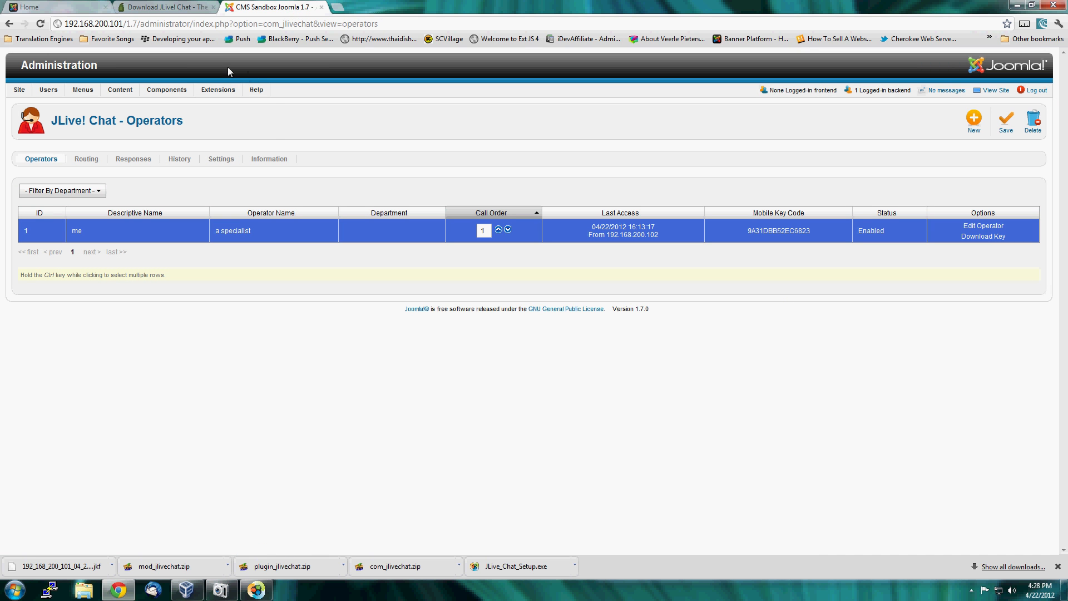
mouse_move(218, 90)
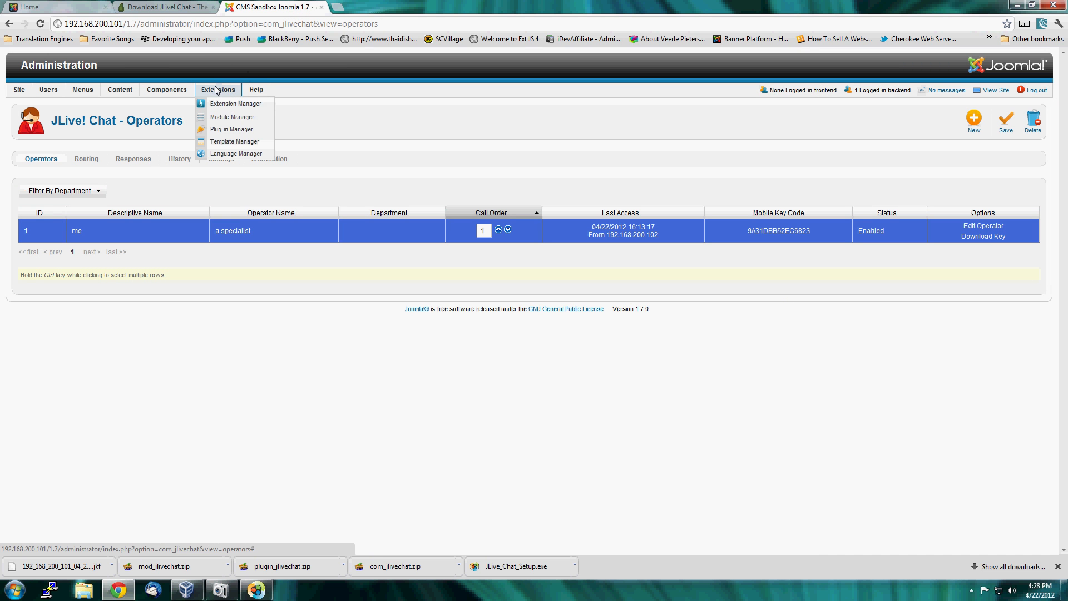
left_click(219, 118)
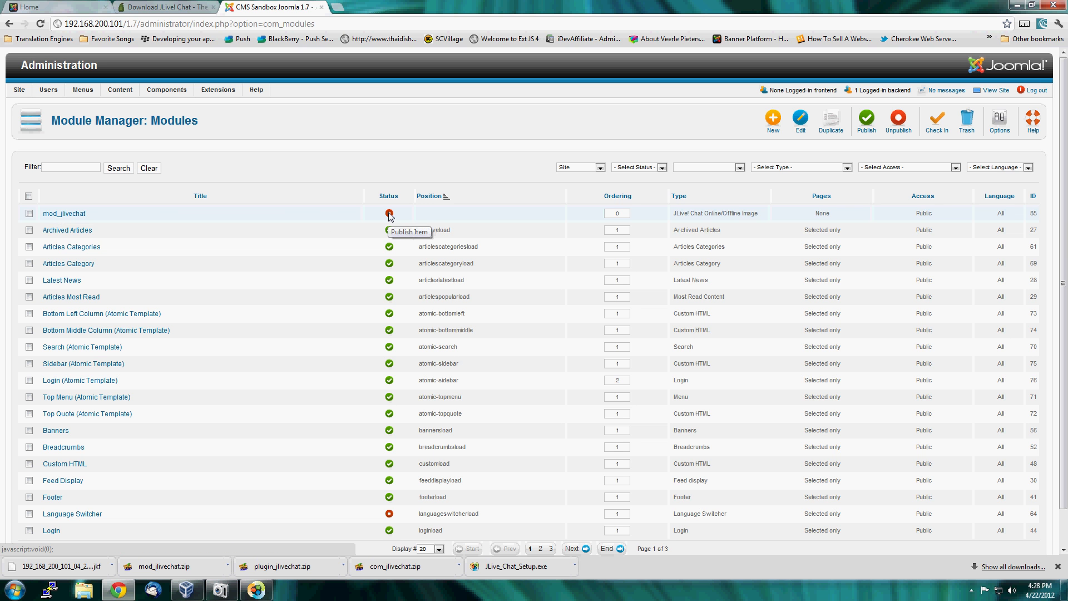
left_click(65, 215)
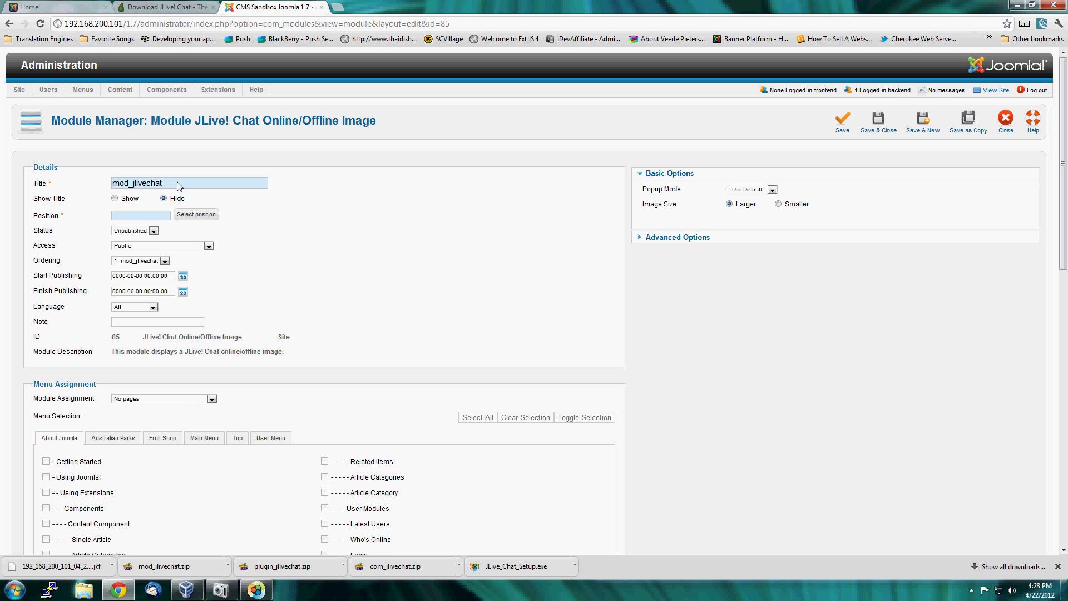
left_click_drag(178, 183, 96, 183)
left_click(196, 188)
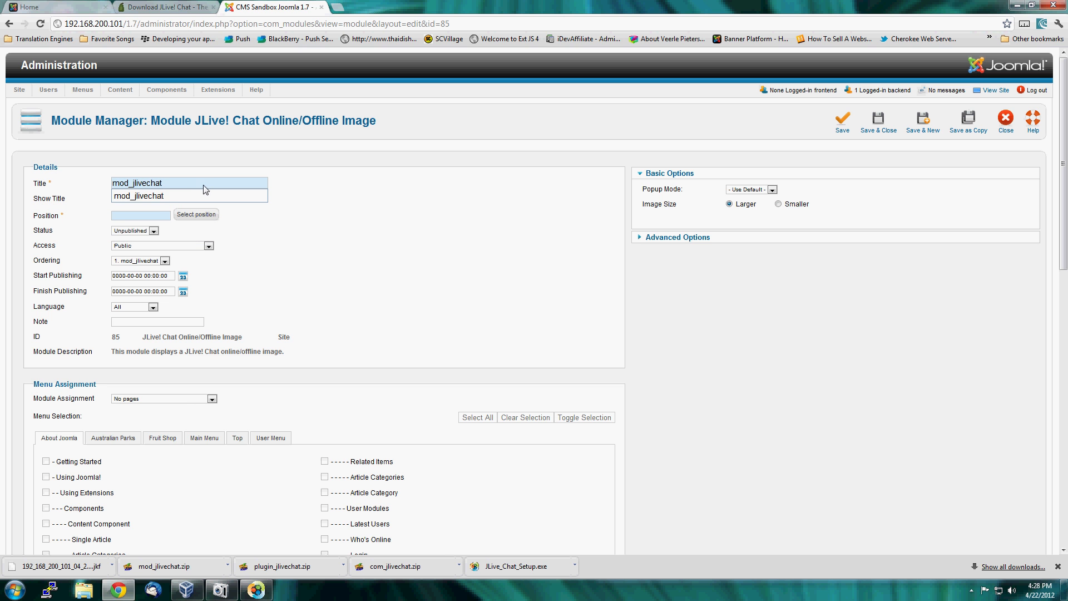
left_click(351, 194)
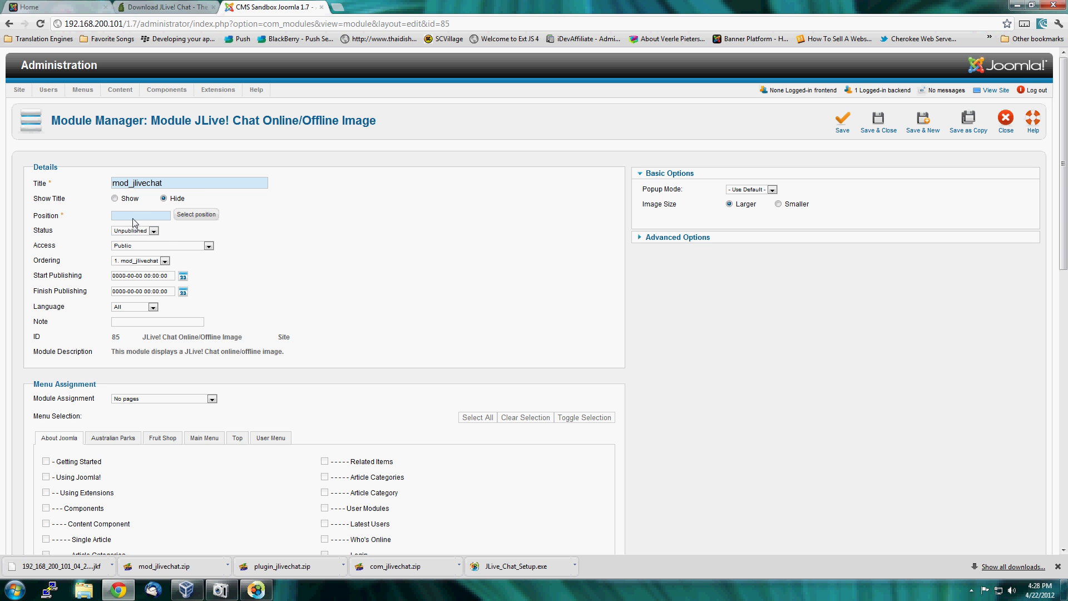
Expand the list of available template positions and assign the module to position-5 (Left bottom).
mouse_move(40, 222)
left_click(209, 215)
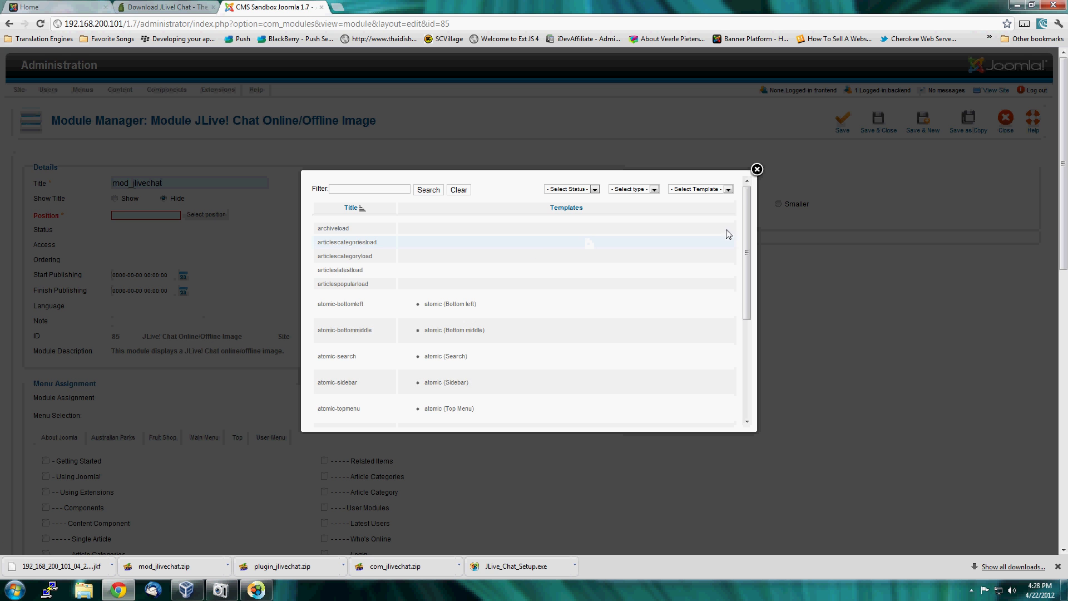
left_click_drag(744, 239, 743, 335)
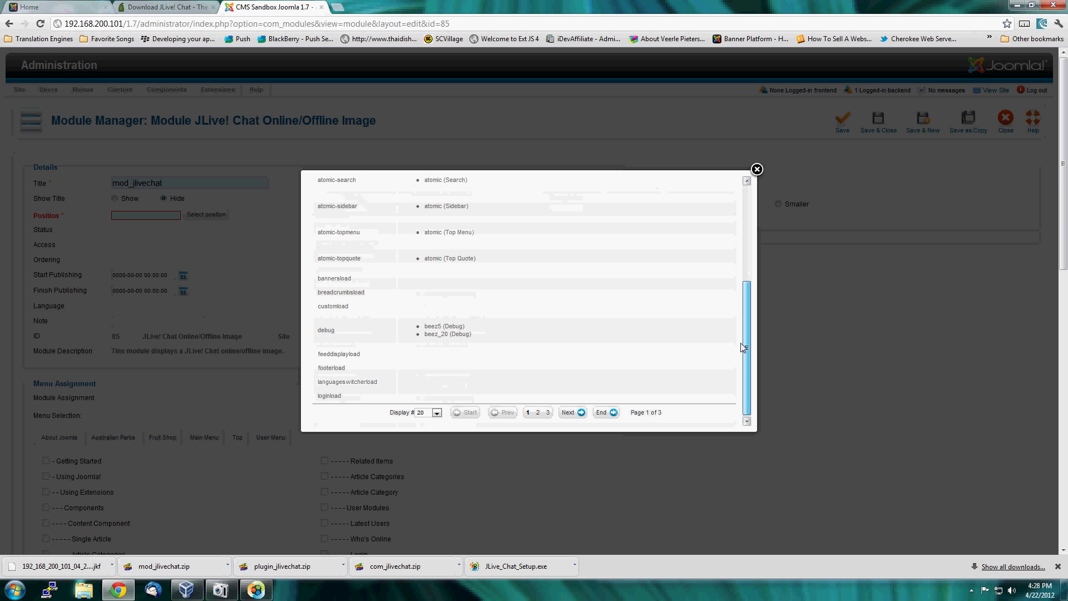
left_click(437, 412)
left_click(435, 479)
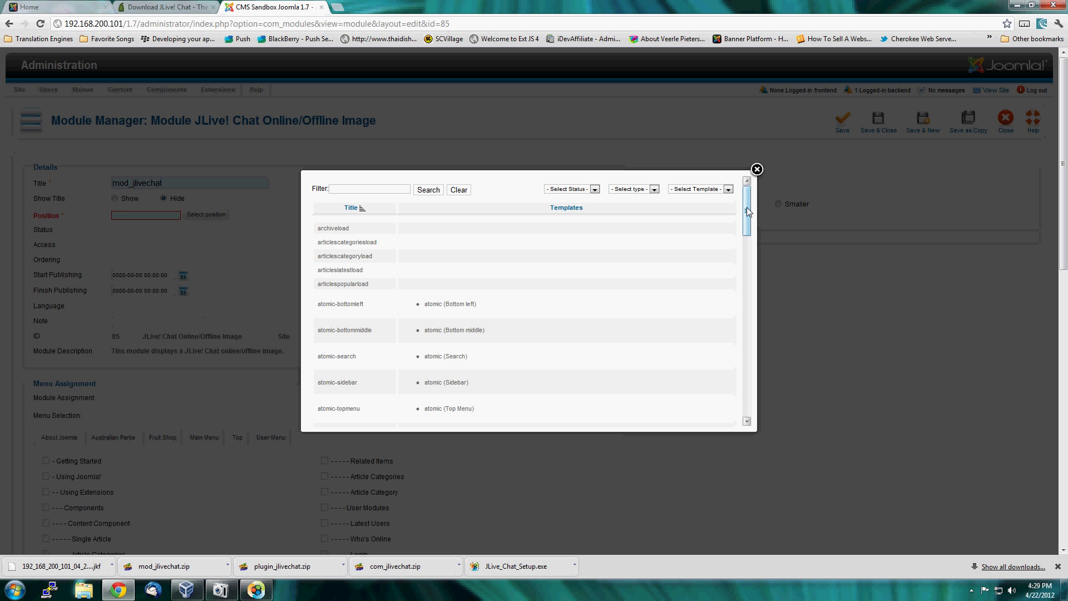
left_click_drag(747, 212, 742, 334)
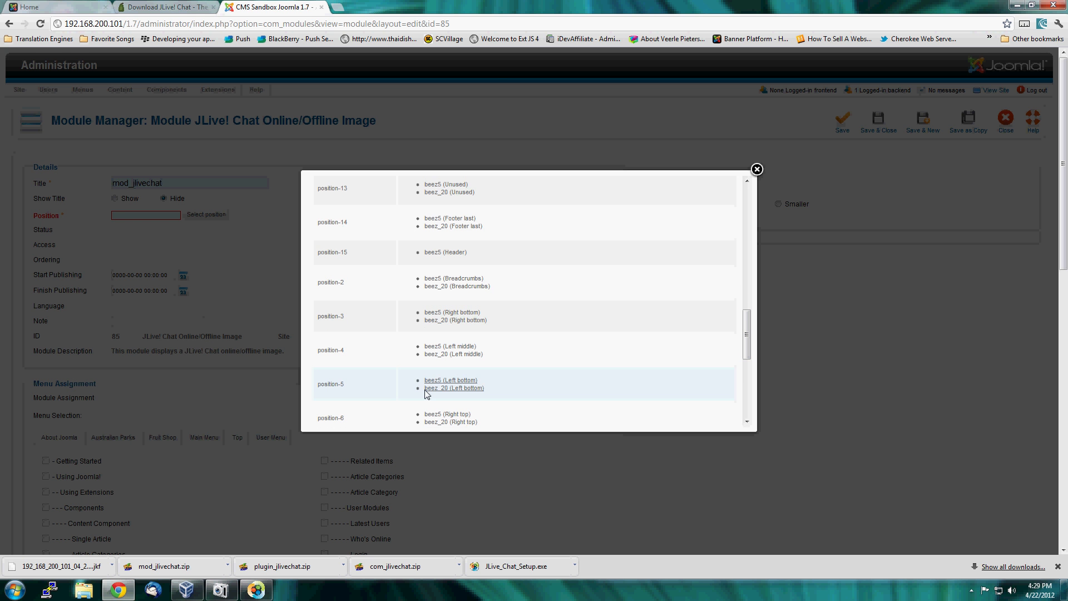
left_click(329, 384)
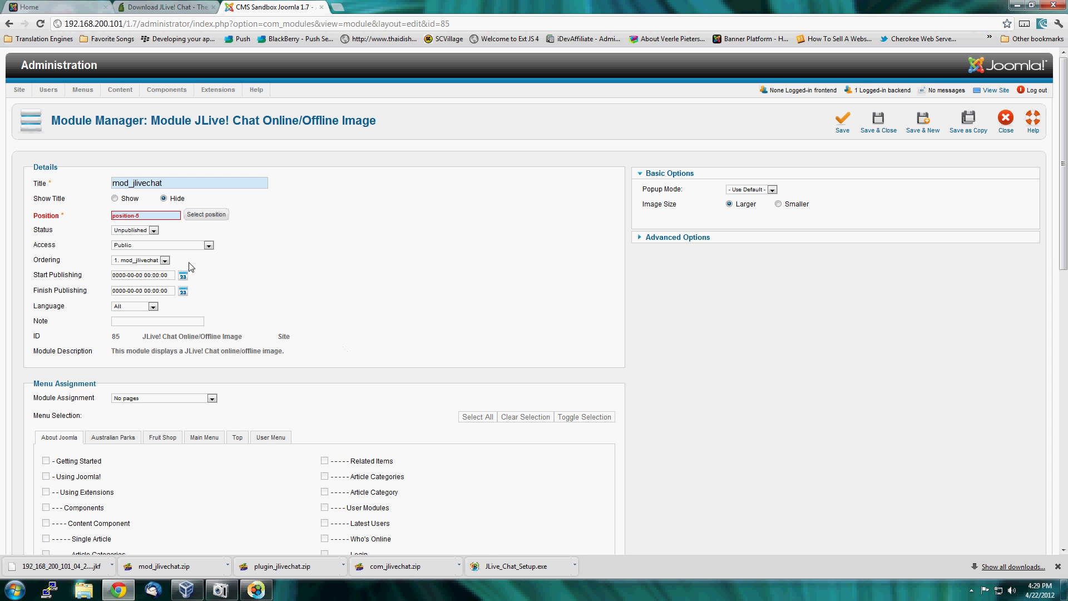
Set the module to Published on all pages, and save it.
left_click(154, 232)
left_click(148, 240)
scroll(299, 414, "down", 1)
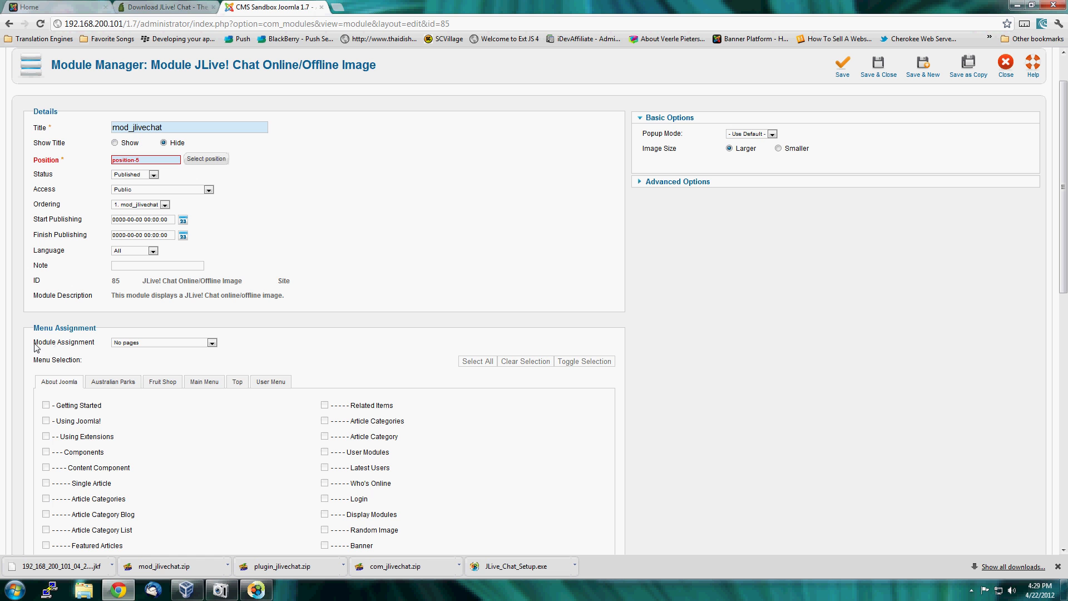
left_click(163, 343)
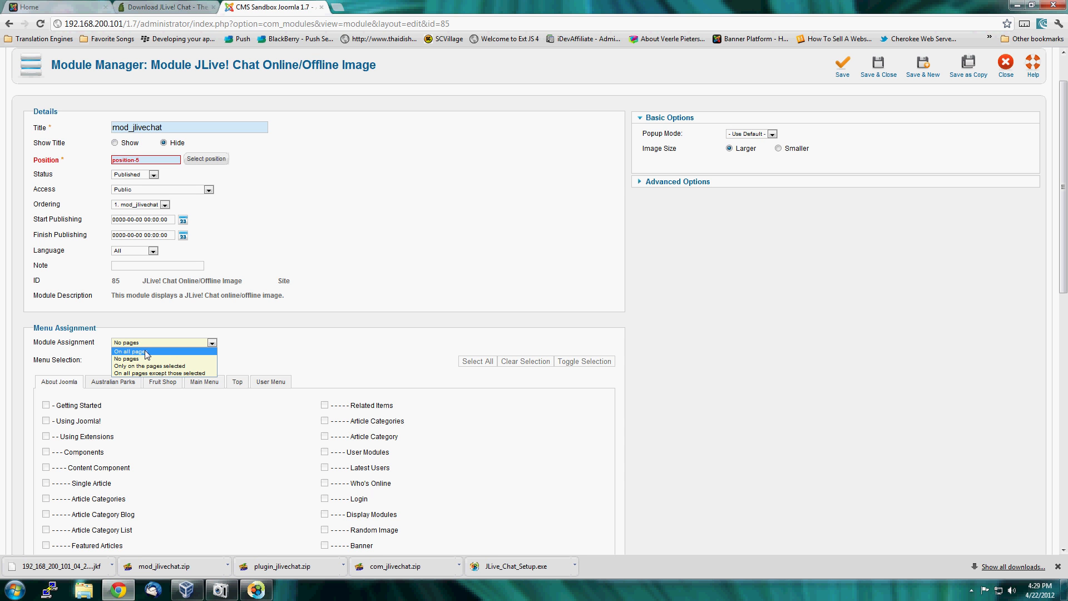
left_click(147, 353)
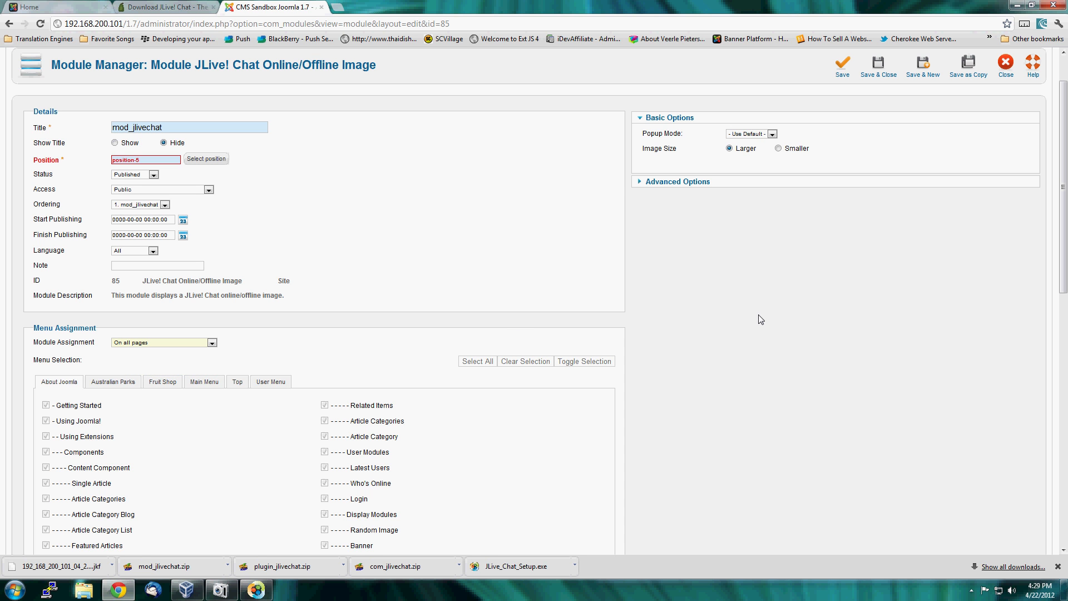
scroll(776, 326, "up", 1)
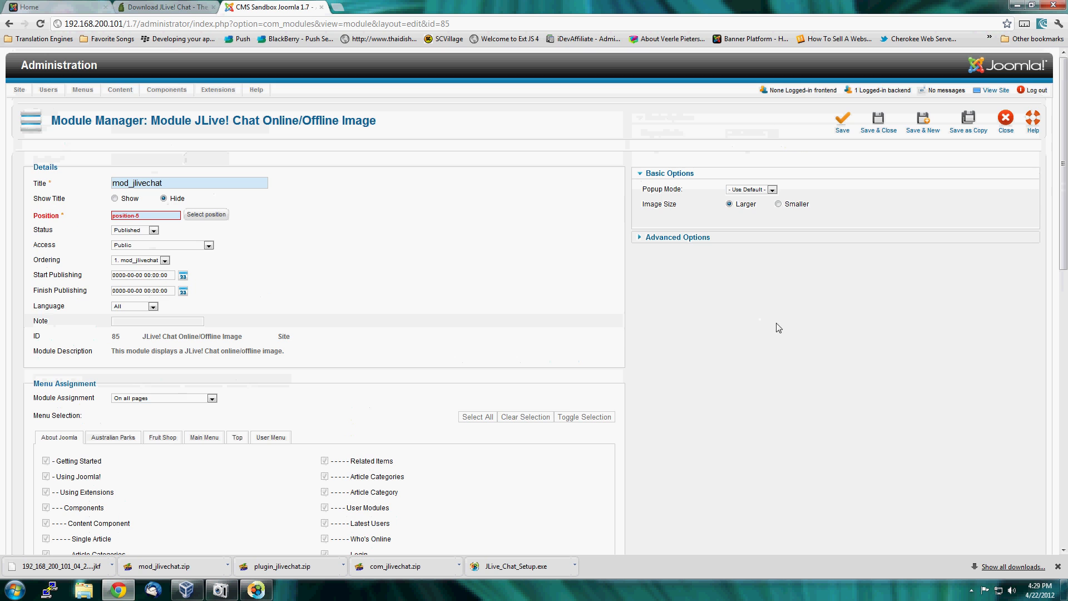
left_click(843, 118)
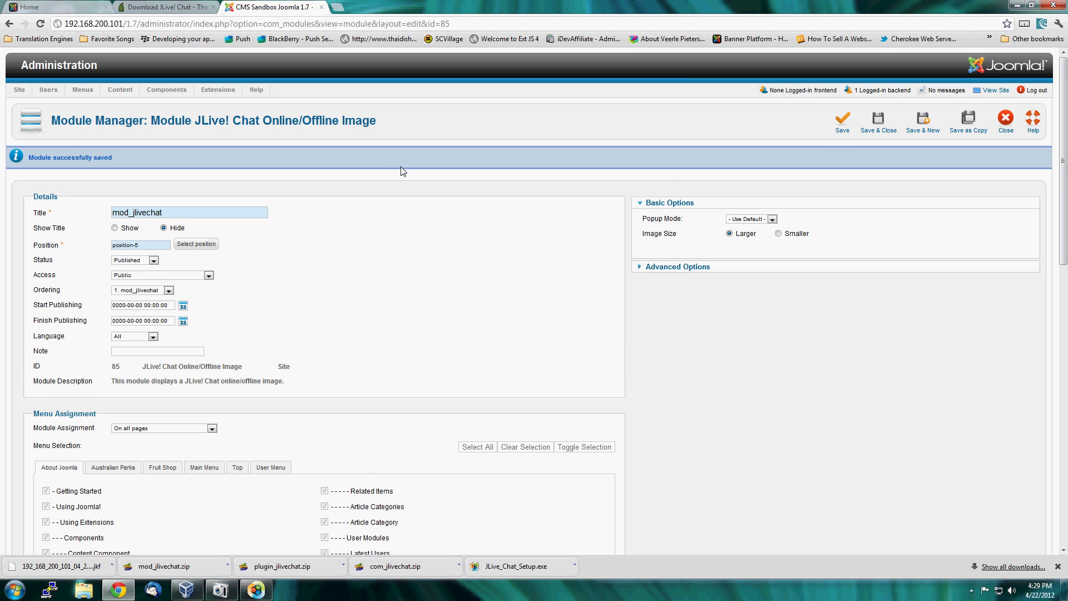
Reload the site's home page to view the live chat module under the login form, and check the JLive! Chat Website Activity Monitor.
left_click(61, 11)
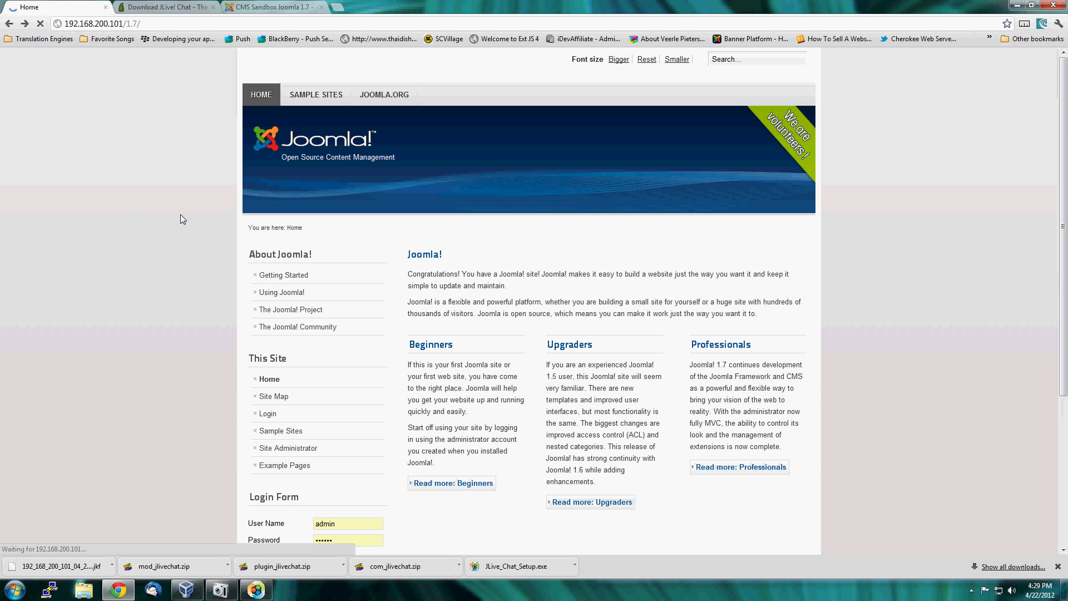
scroll(180, 219, "down", 2)
scroll(180, 216, "down", 3)
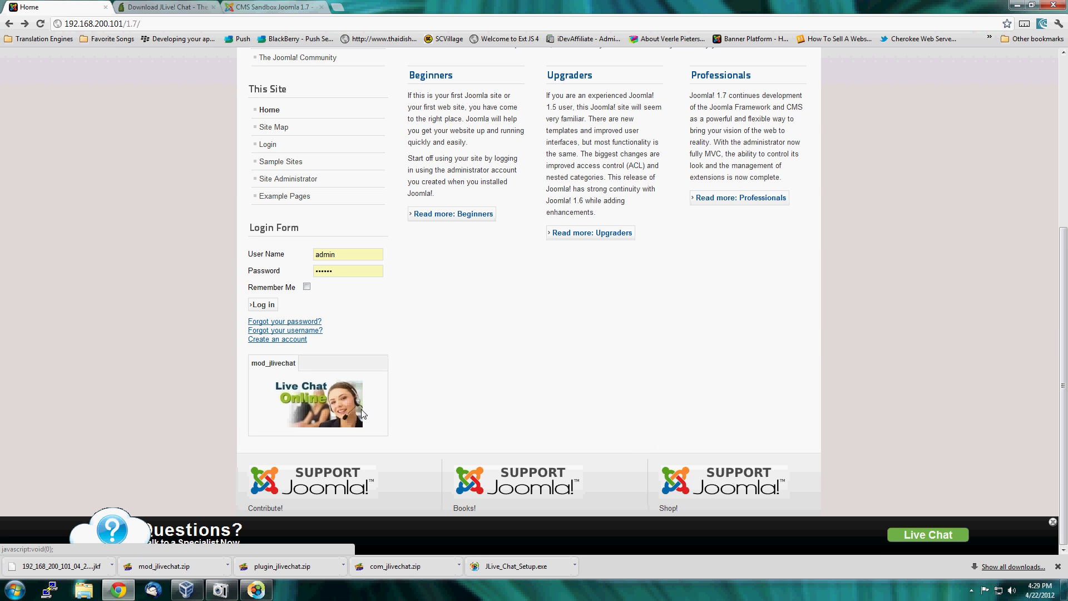
left_click(258, 590)
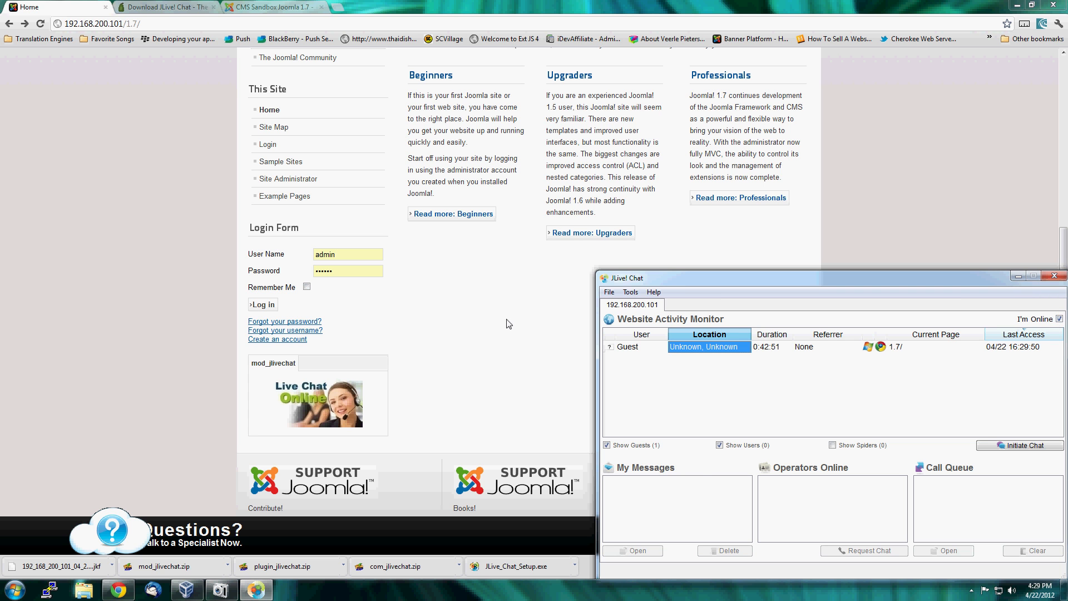
left_click(448, 351)
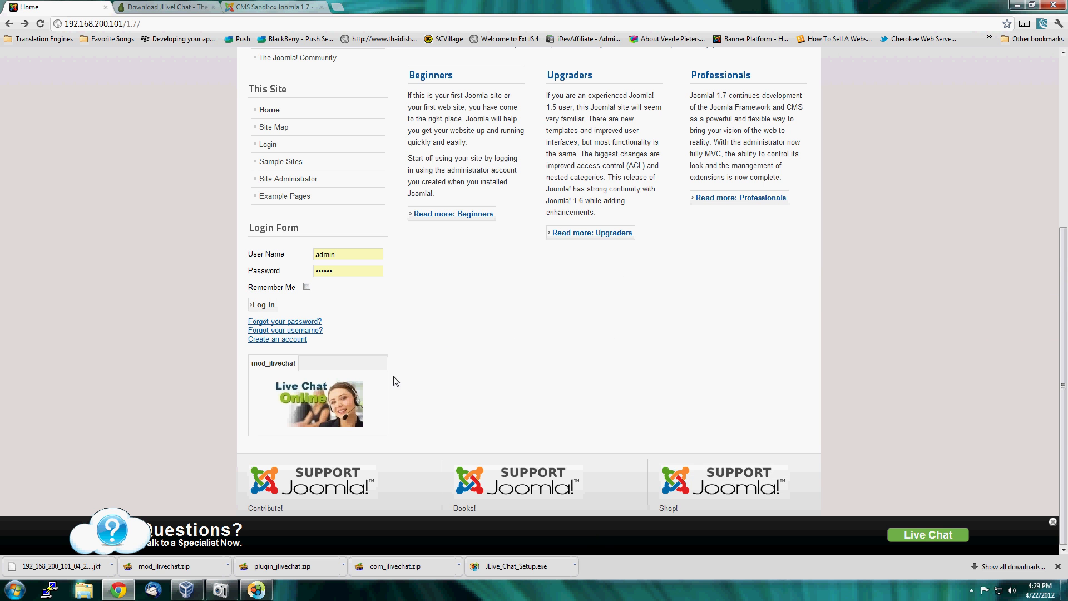
Start a live chat session as a visitor named "test" from the Live Chat Online image on the home page.
left_click(325, 402)
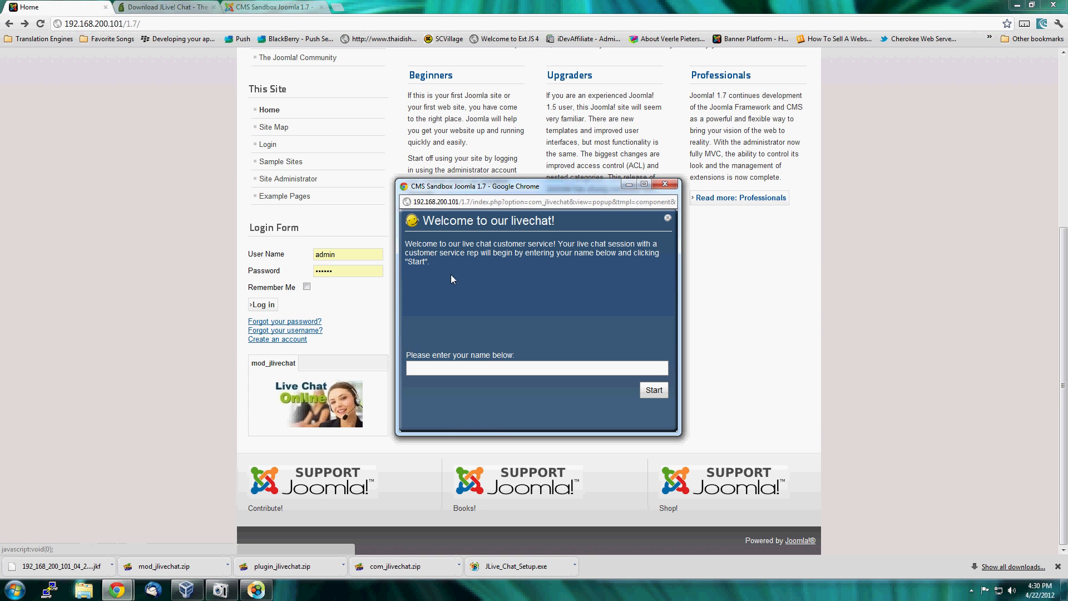
left_click_drag(595, 186, 336, 133)
left_click(220, 318)
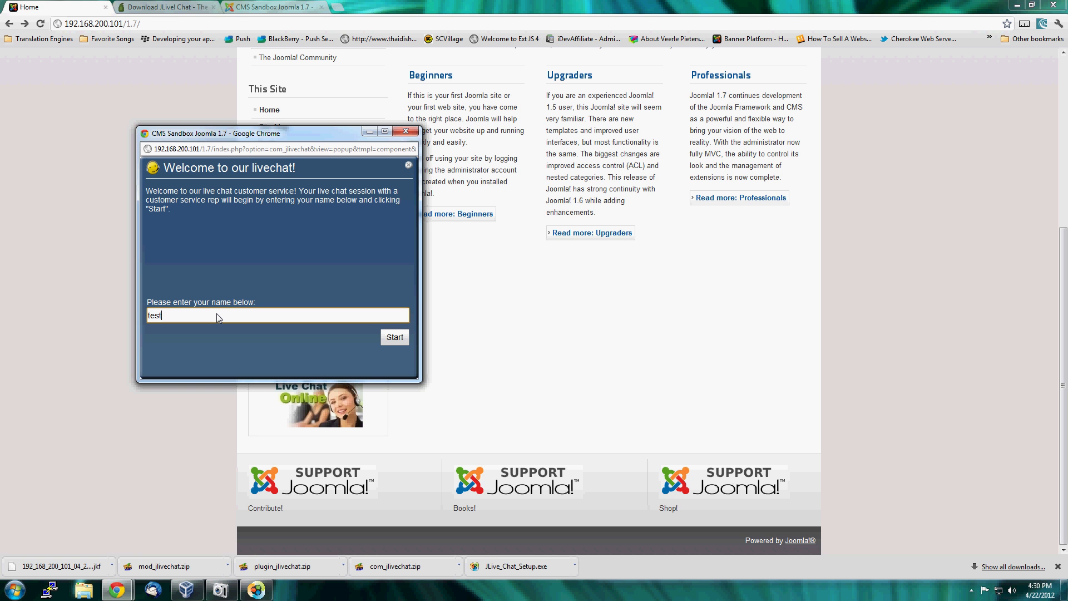
left_click(397, 337)
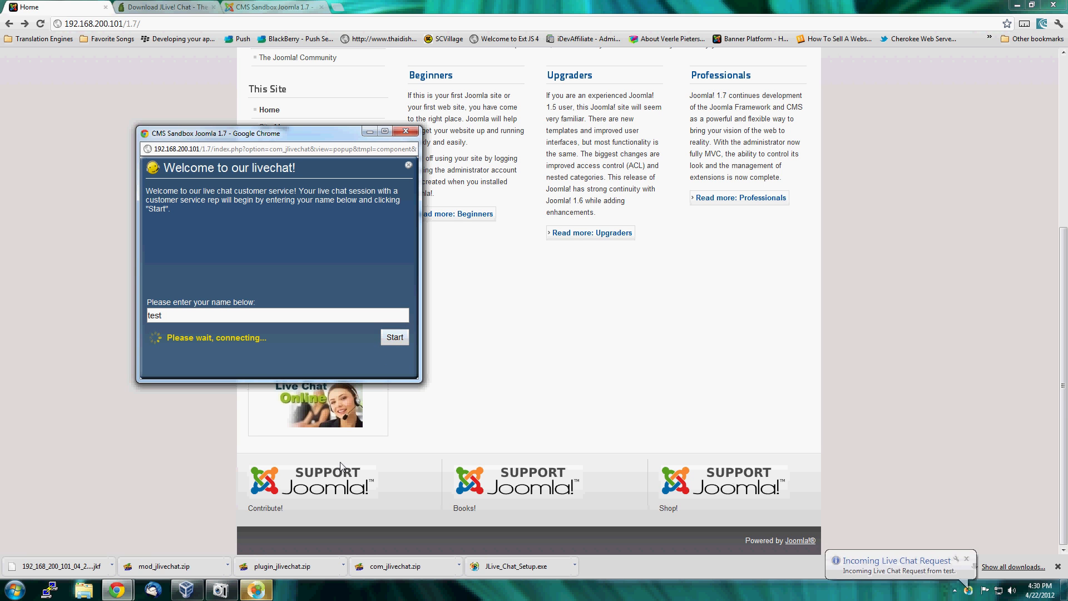
Accept the pending chat request in the JLive! Chat desktop application, and place the chat session window beside the visitor's chat popup.
left_click(256, 596)
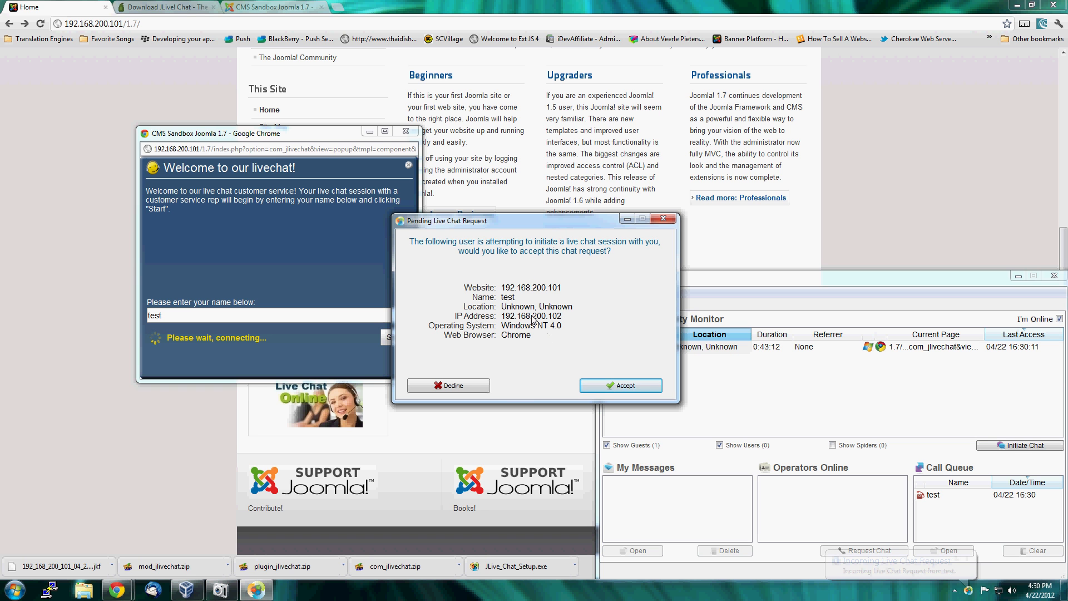
left_click(649, 390)
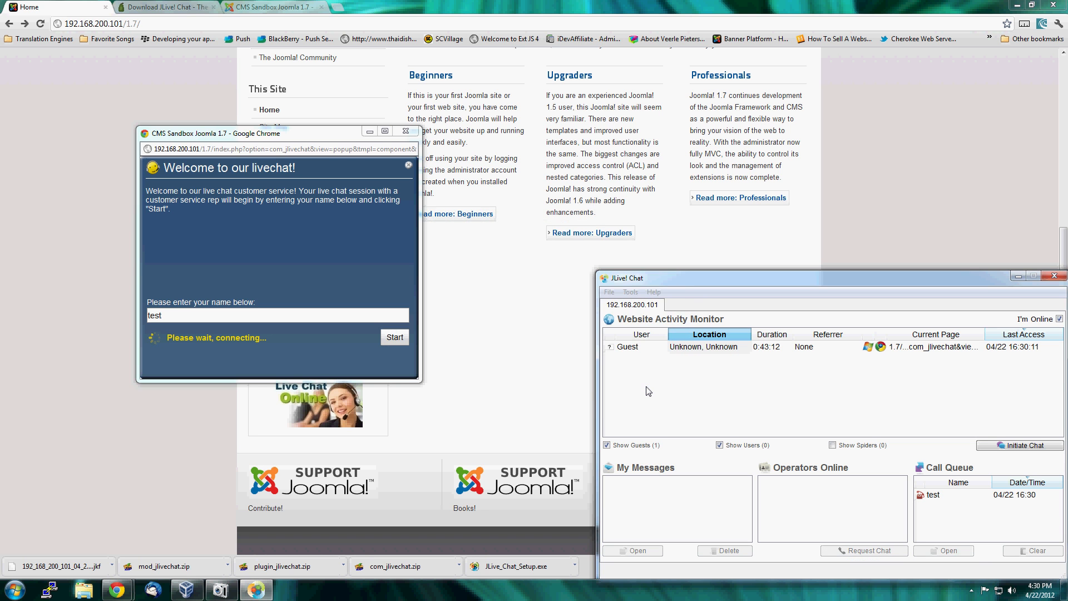
left_click_drag(533, 185, 812, 114)
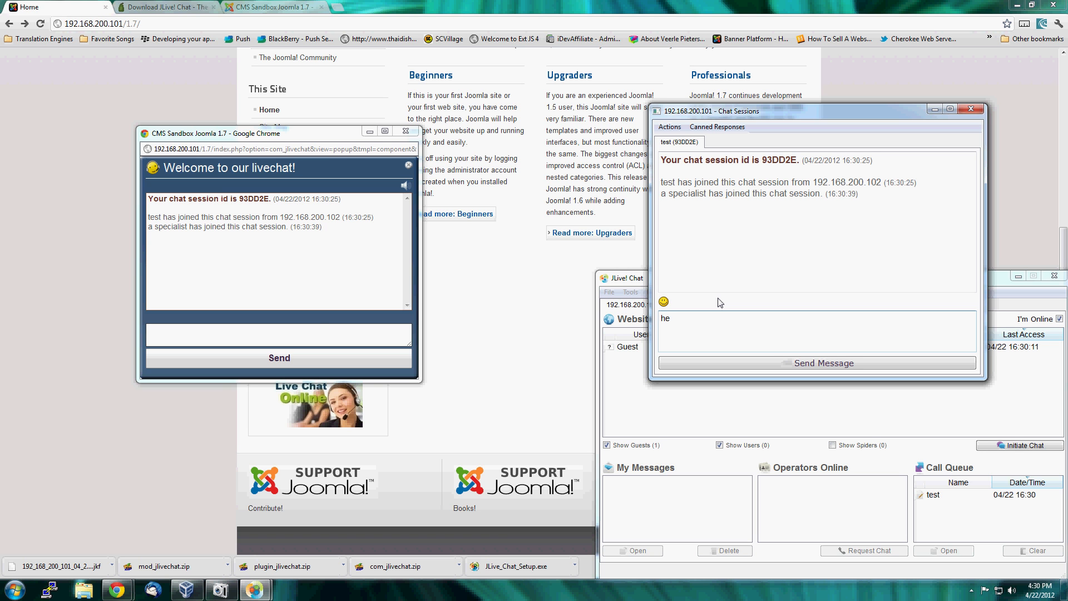
Send the message "hello how can I help you?" to the visitor as the operator.
type("llo how can I ehelp you")
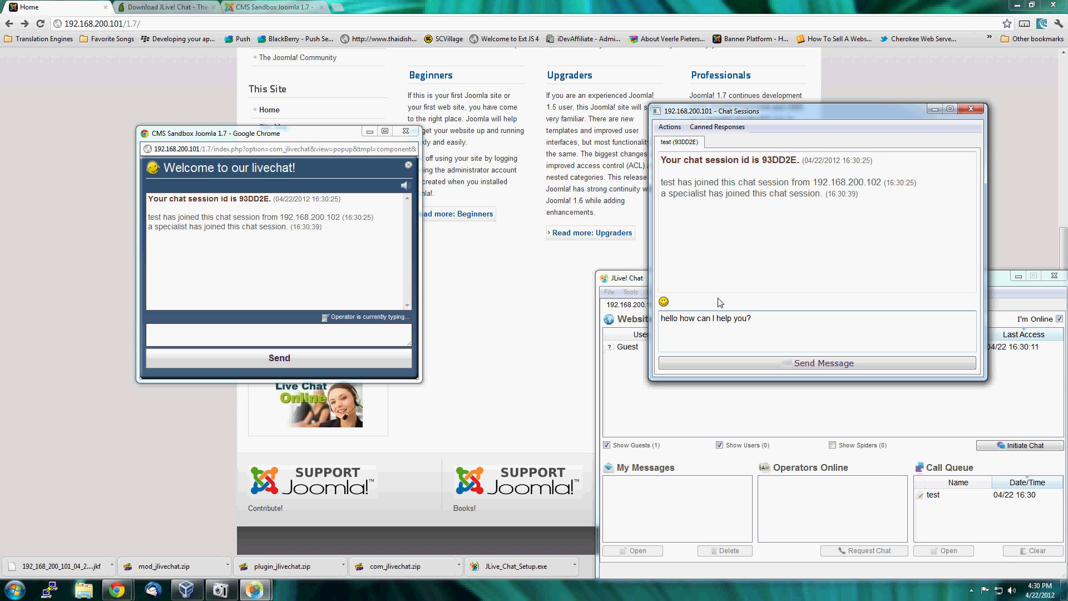
type("?")
key("Return")
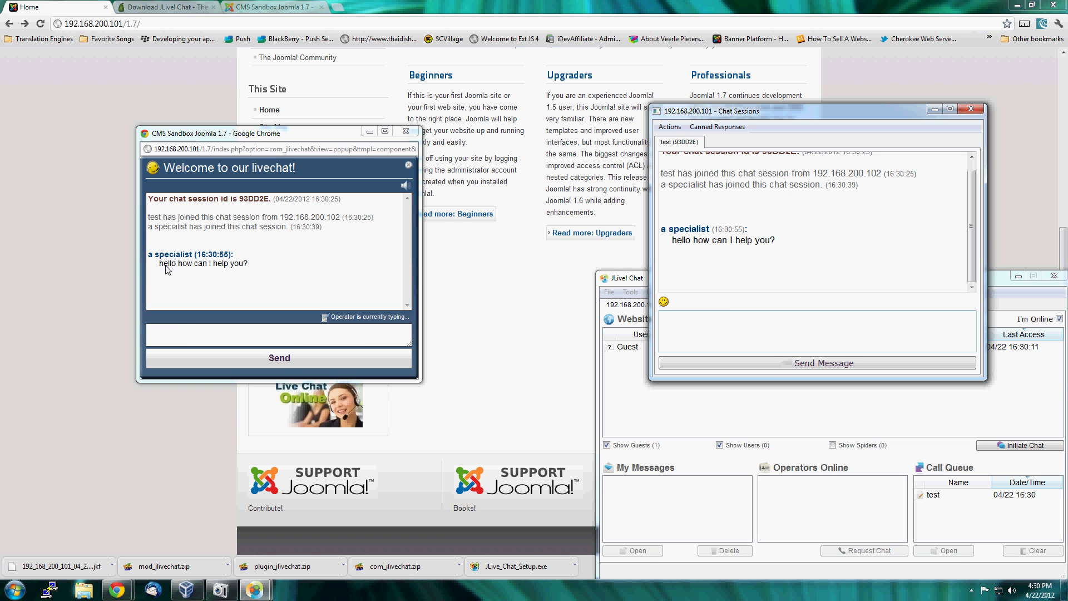
Reply "hello :)" in the visitor's chat popup, and return to the operator's message field.
left_click(174, 334)
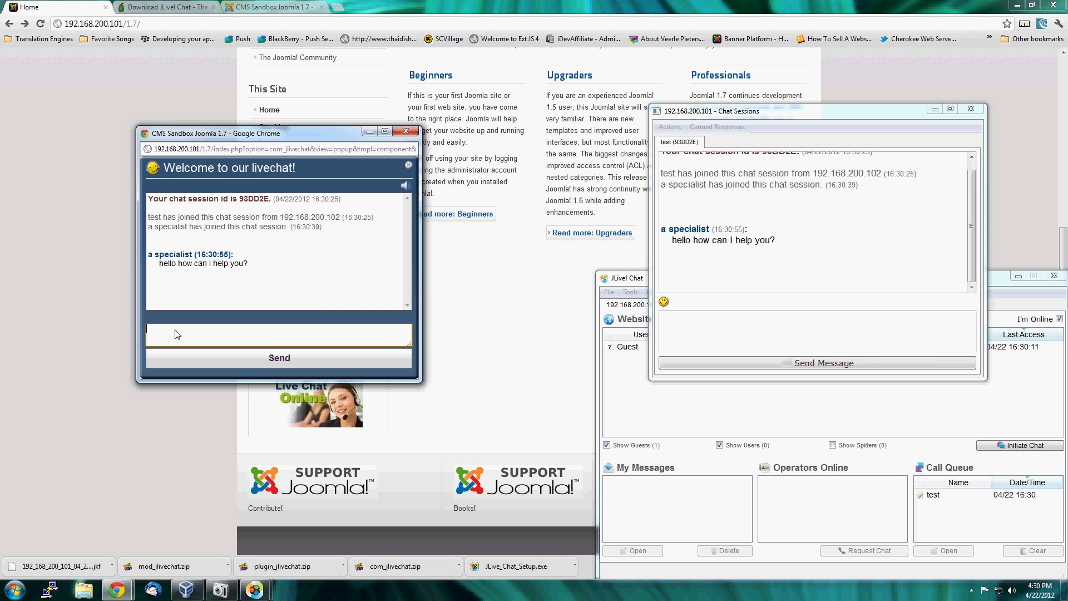
type("hello :)")
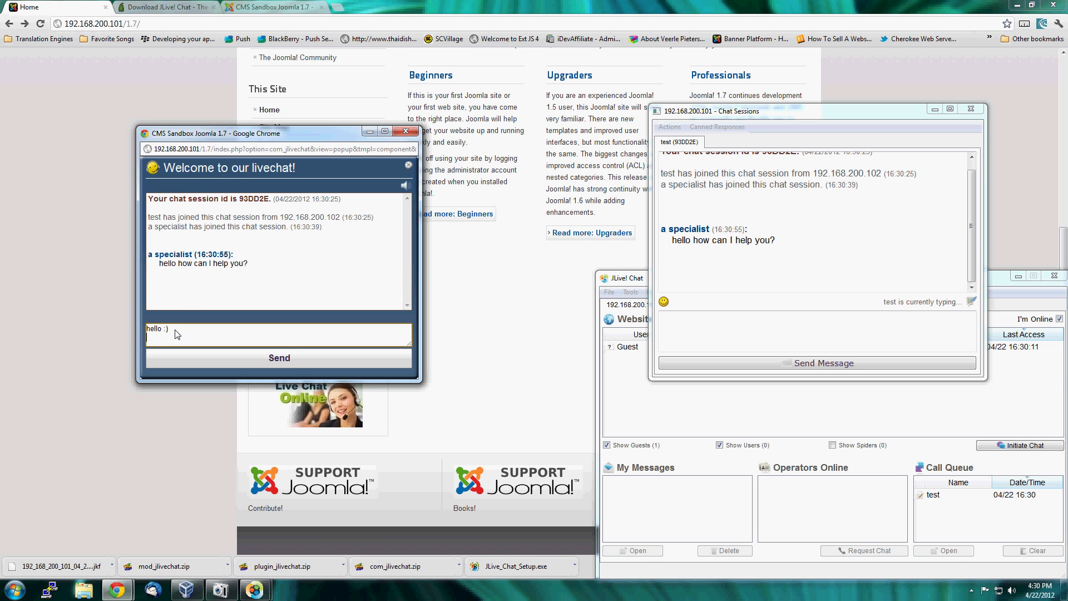
key("Return")
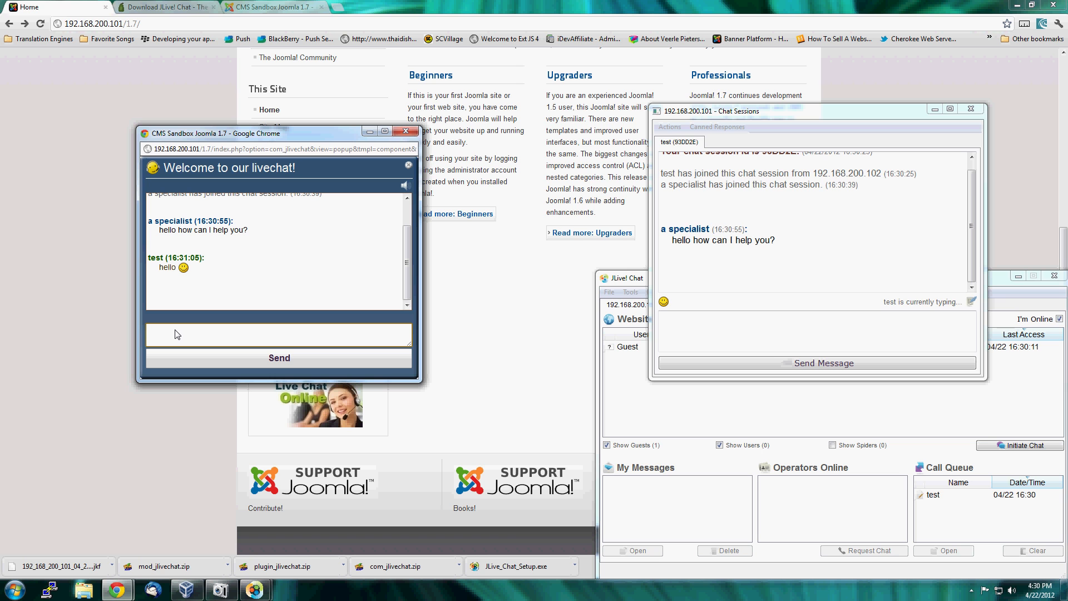
left_click(736, 327)
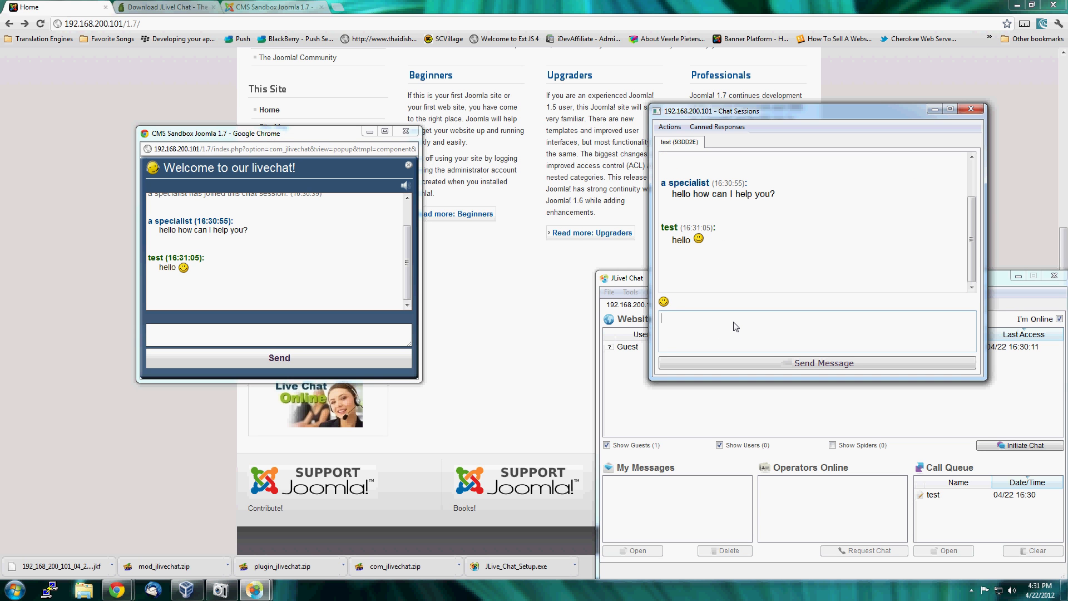